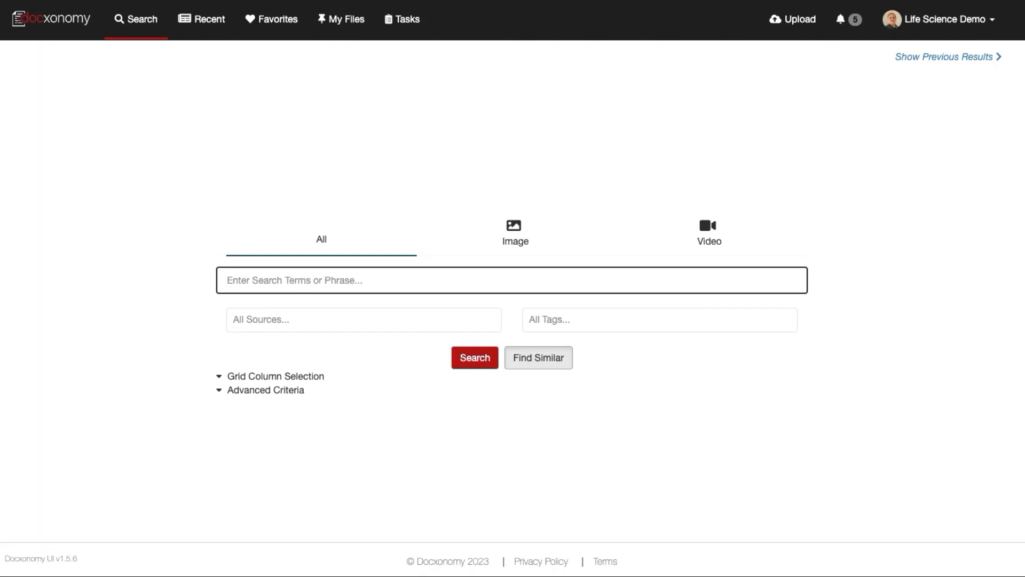
Search only the WW Fileshare source for 'opioid pain medicines'
left_click(271, 280)
type("opioid pain medicines")
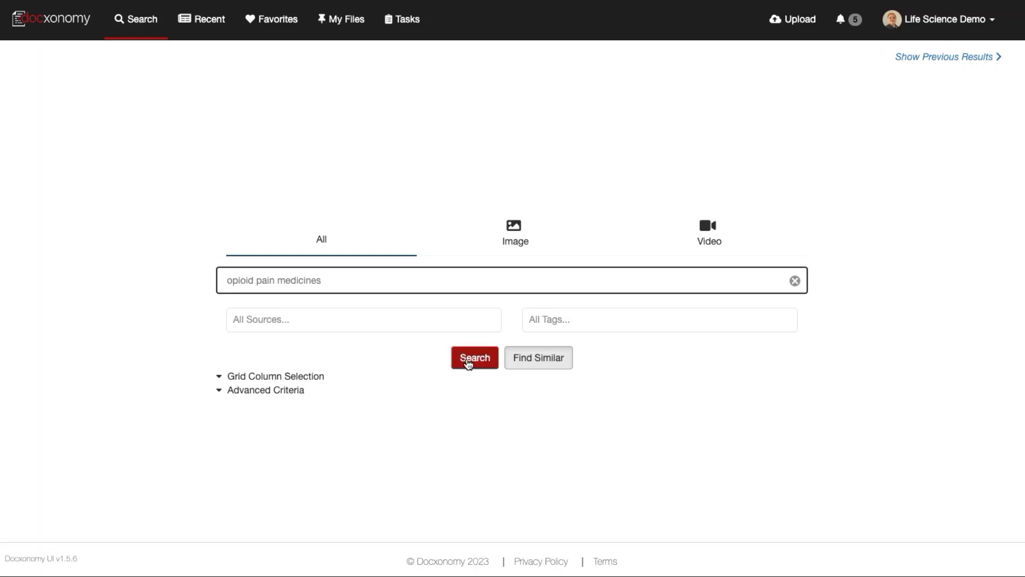
left_click(459, 320)
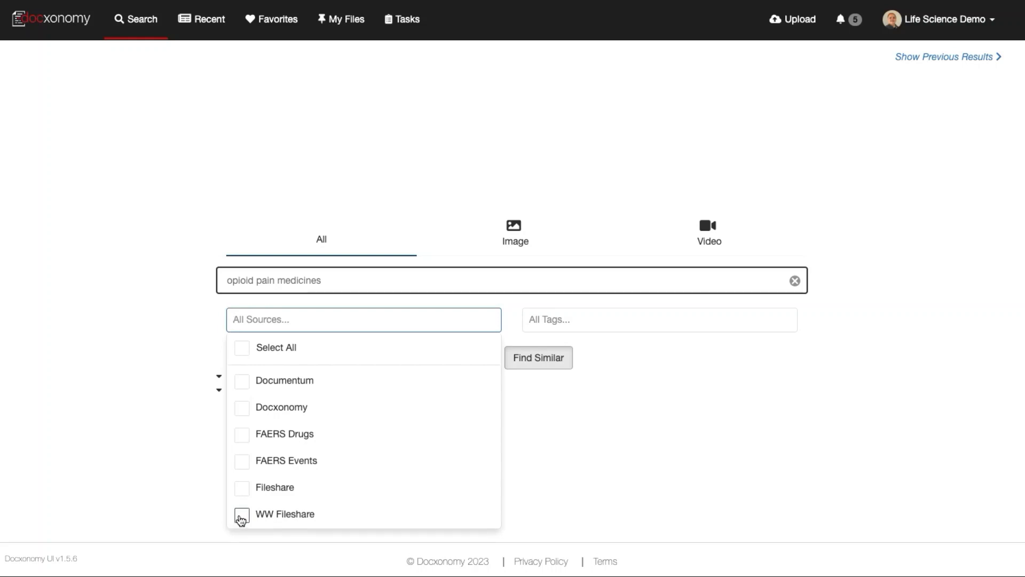
left_click(242, 517)
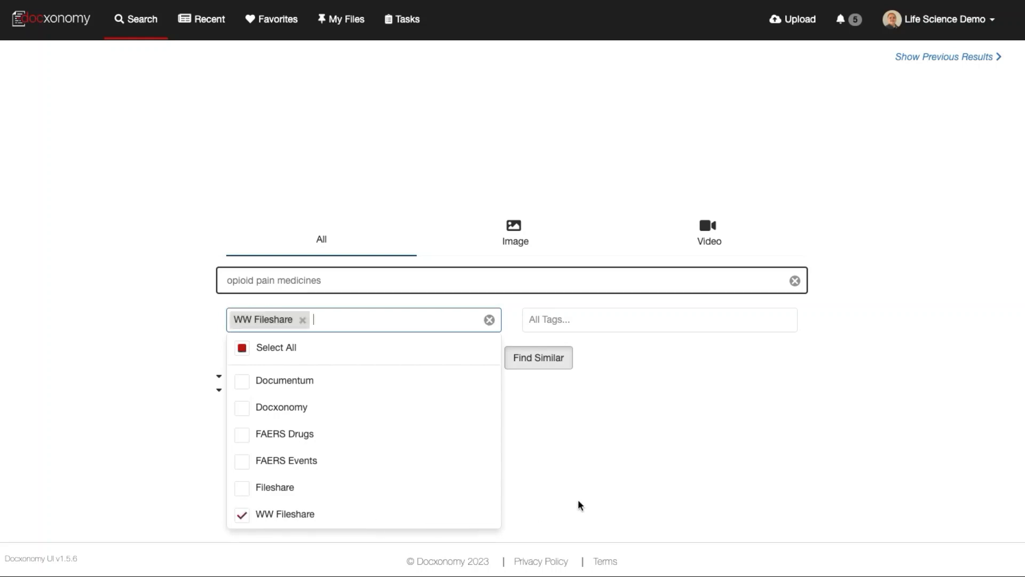
left_click(611, 489)
left_click(461, 363)
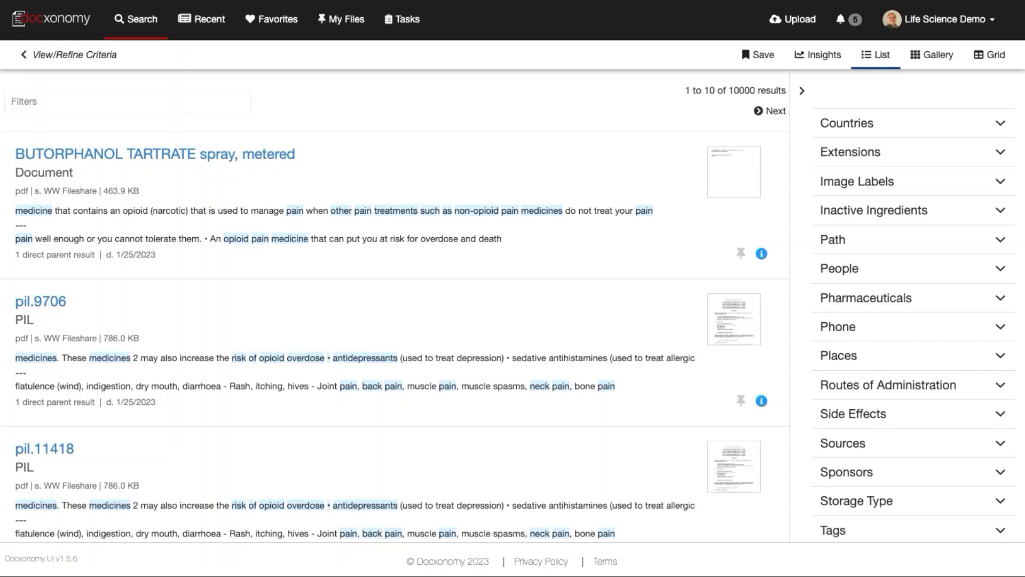
Tick japan under the Countries filter
left_click(1000, 124)
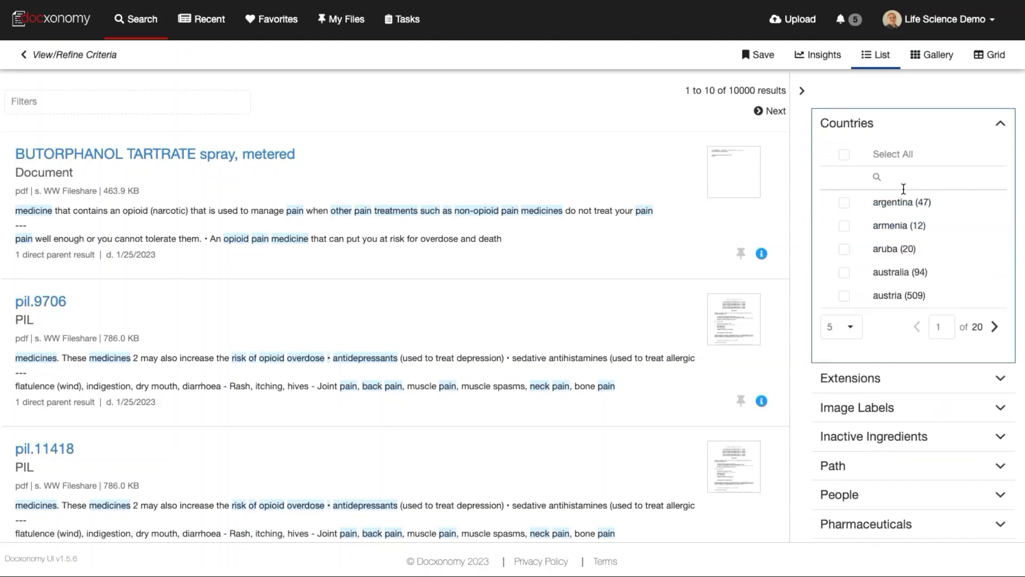
left_click(916, 179)
type("j")
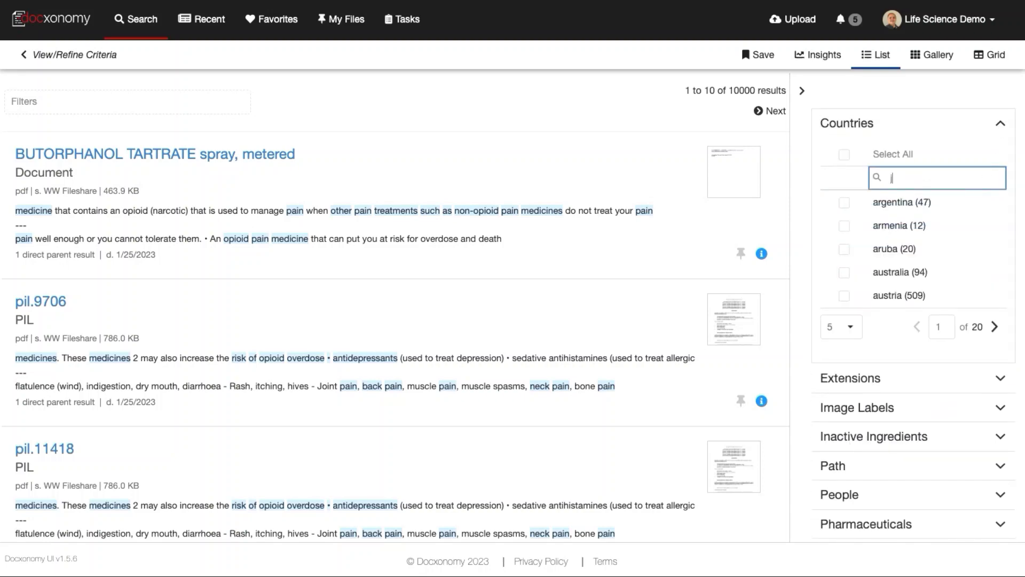
type("a")
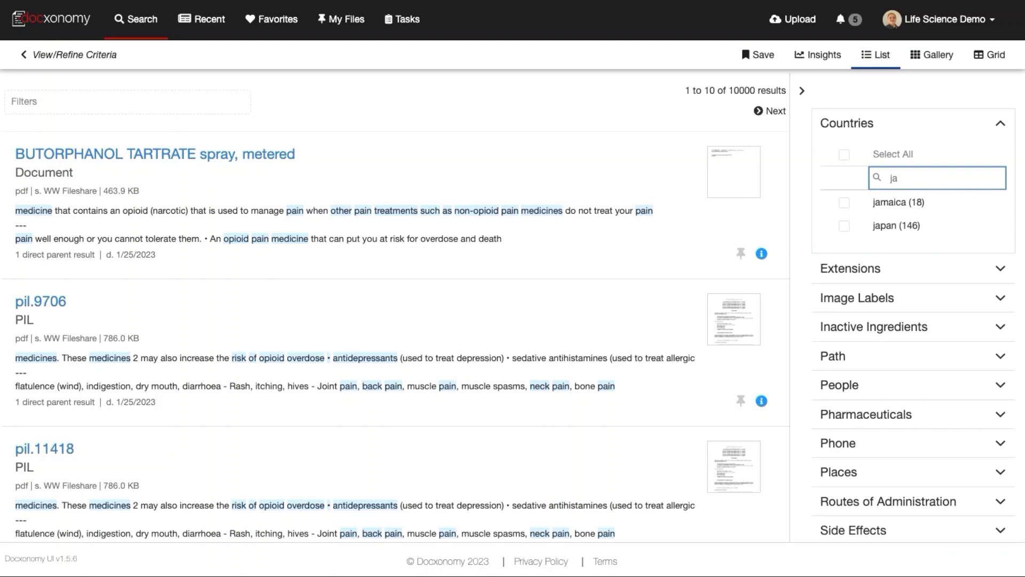
type("p")
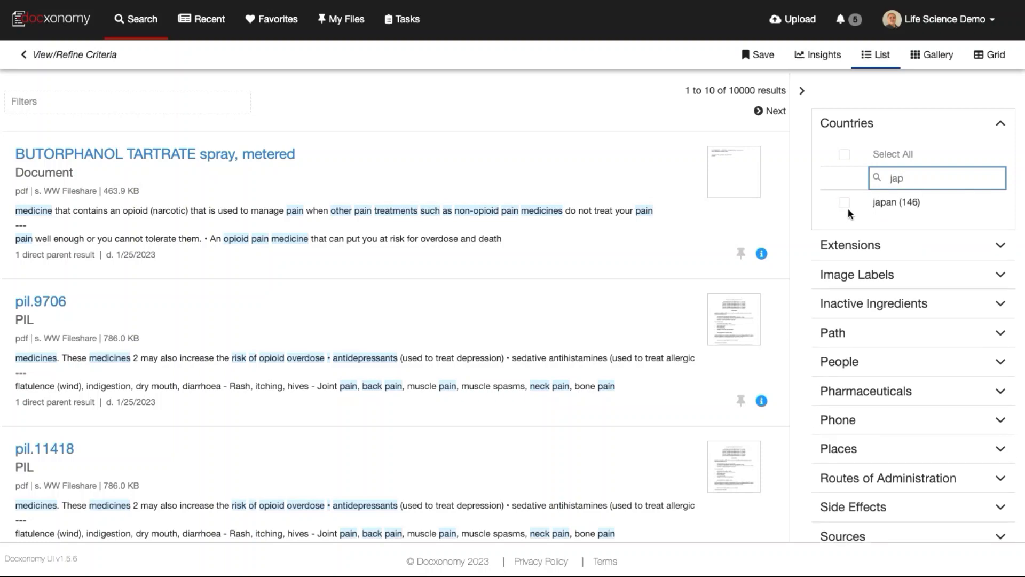
left_click(844, 203)
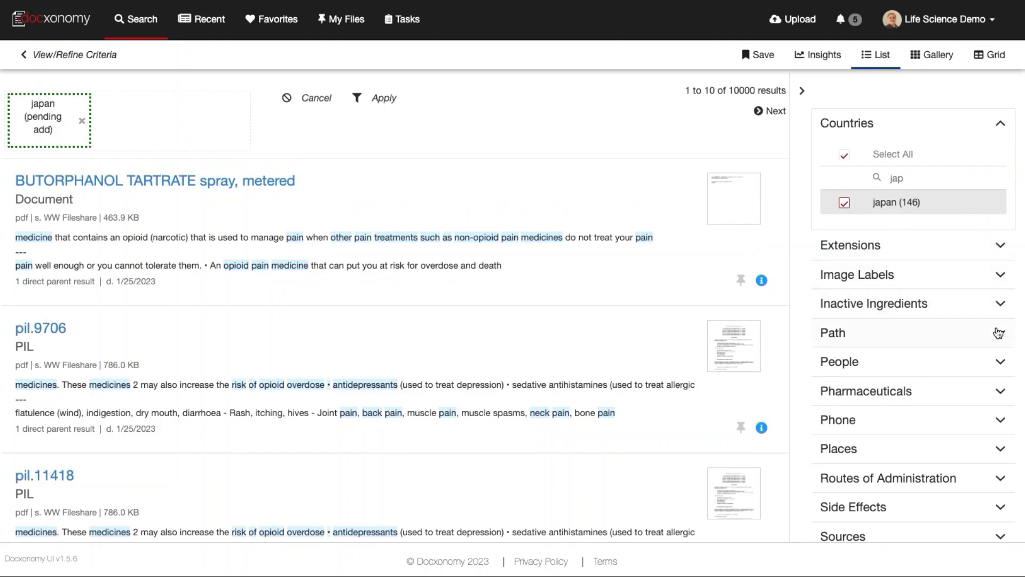
Tick abdominal pain under the Side Effects filter
scroll(998, 331, "down", 1)
scroll(998, 331, "down", 1)
scroll(1001, 342, "down", 1)
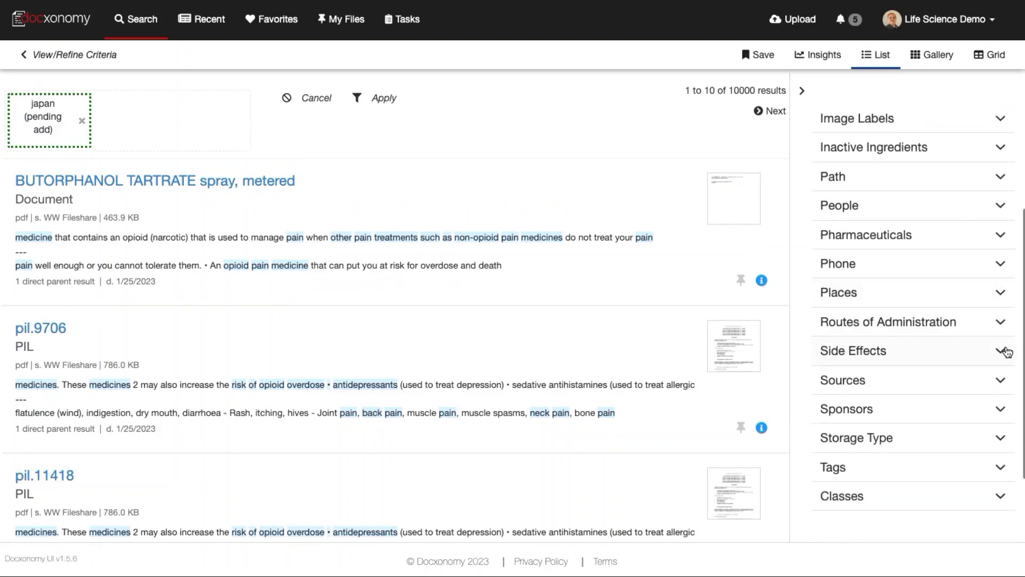
left_click(1004, 353)
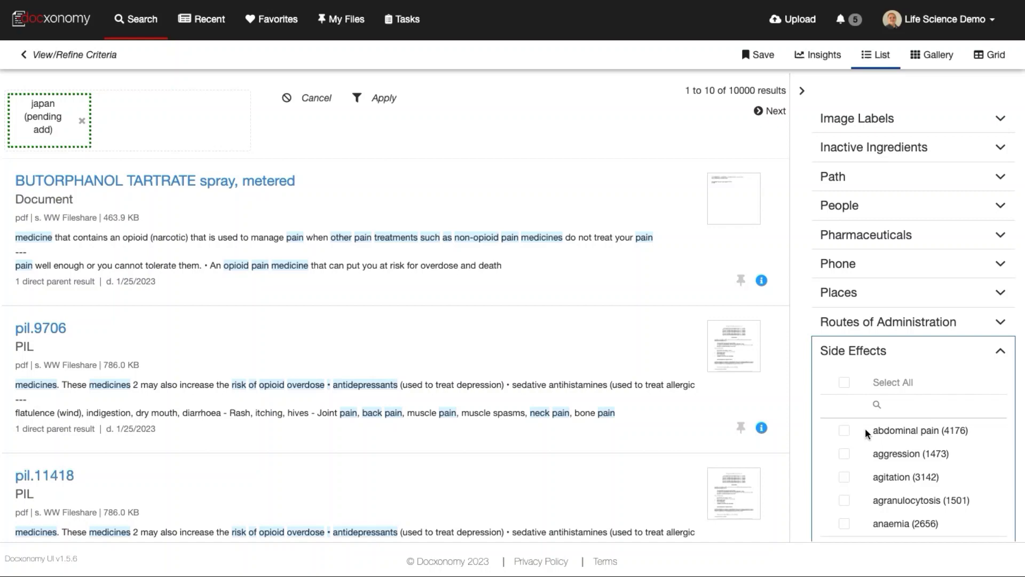
left_click(844, 431)
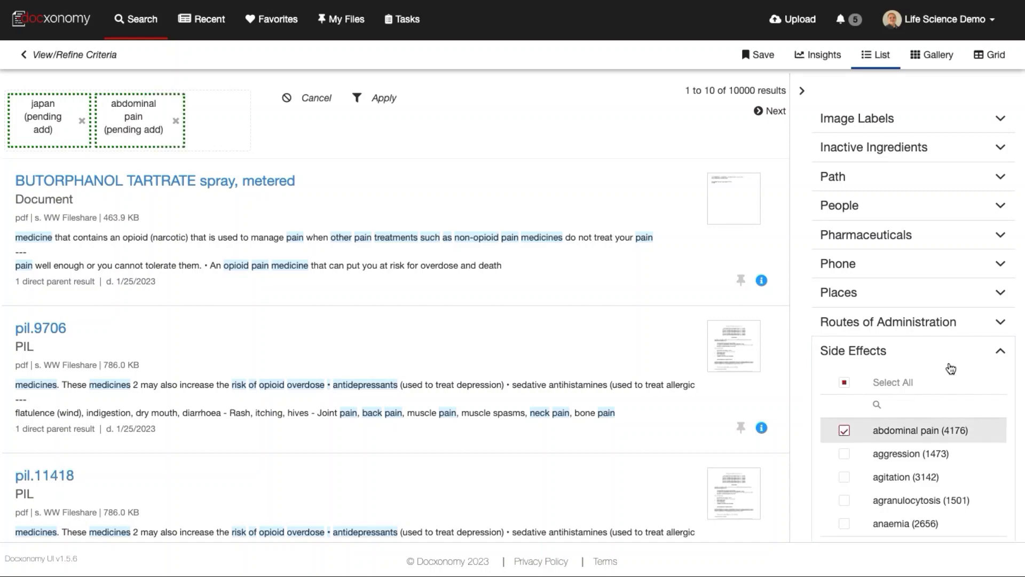
Tick prescribing information under Classes and apply the three filters
scroll(998, 480, "down", 3)
left_click(1002, 529)
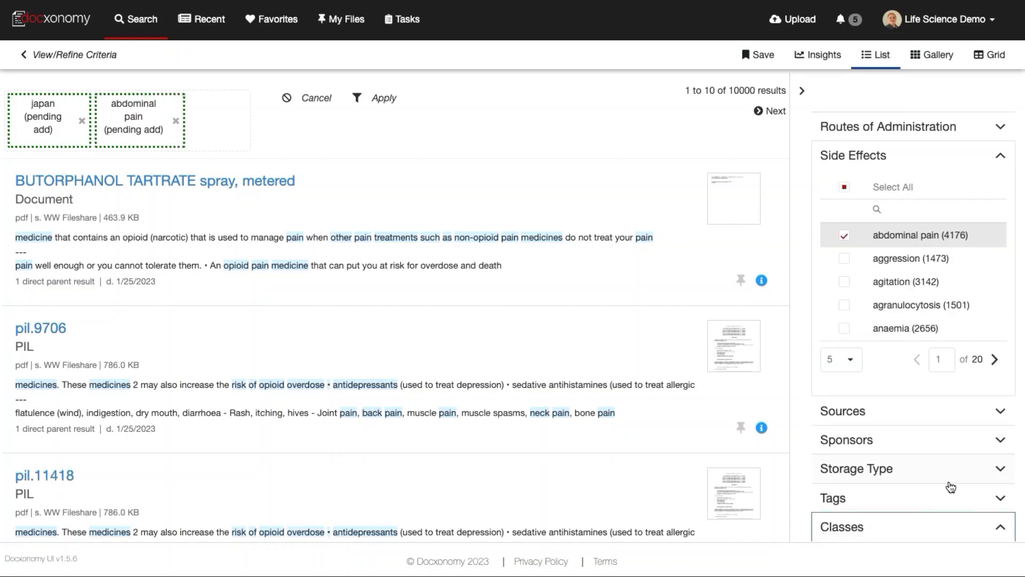
left_click(893, 357)
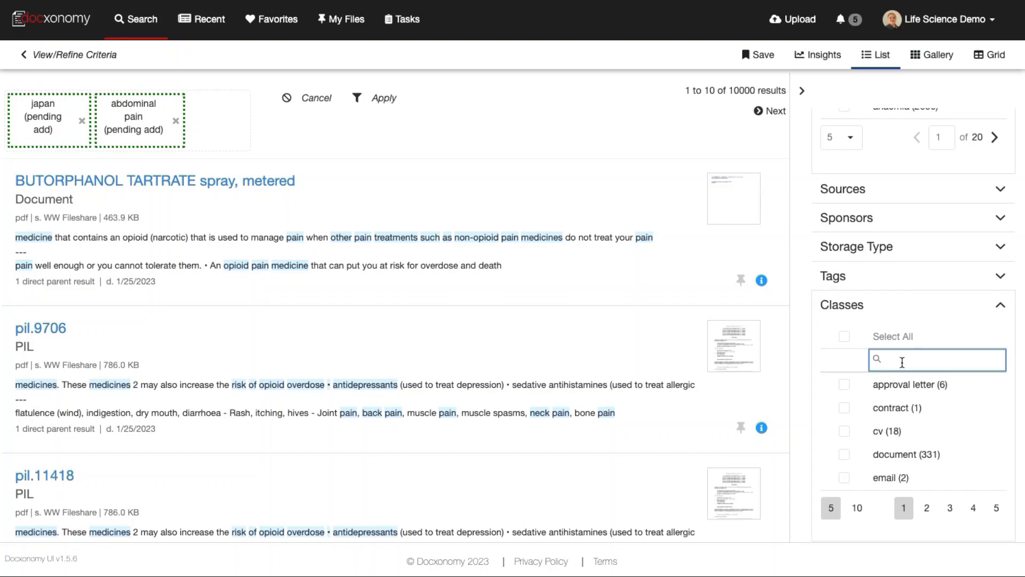
type("pre")
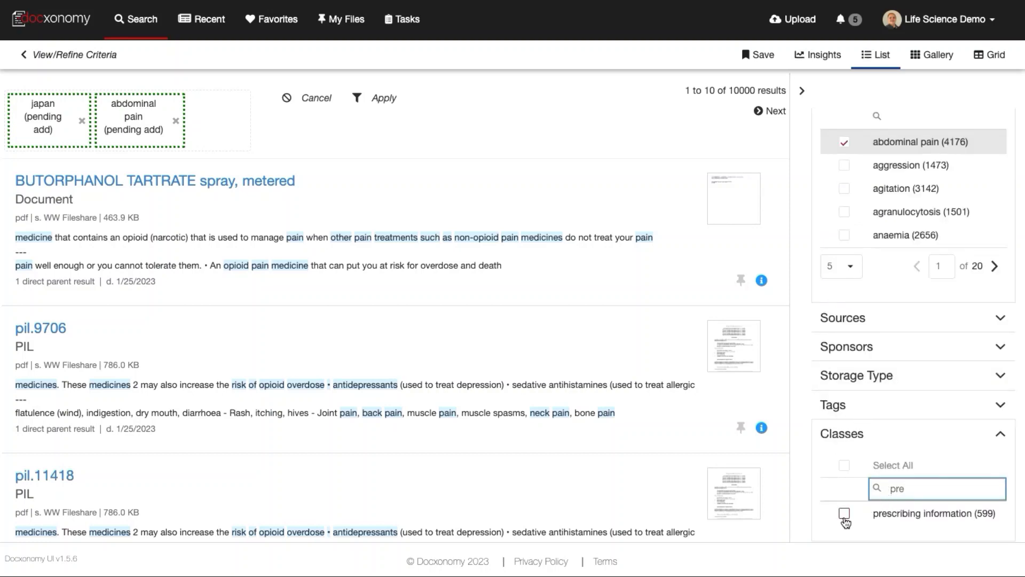
left_click(844, 514)
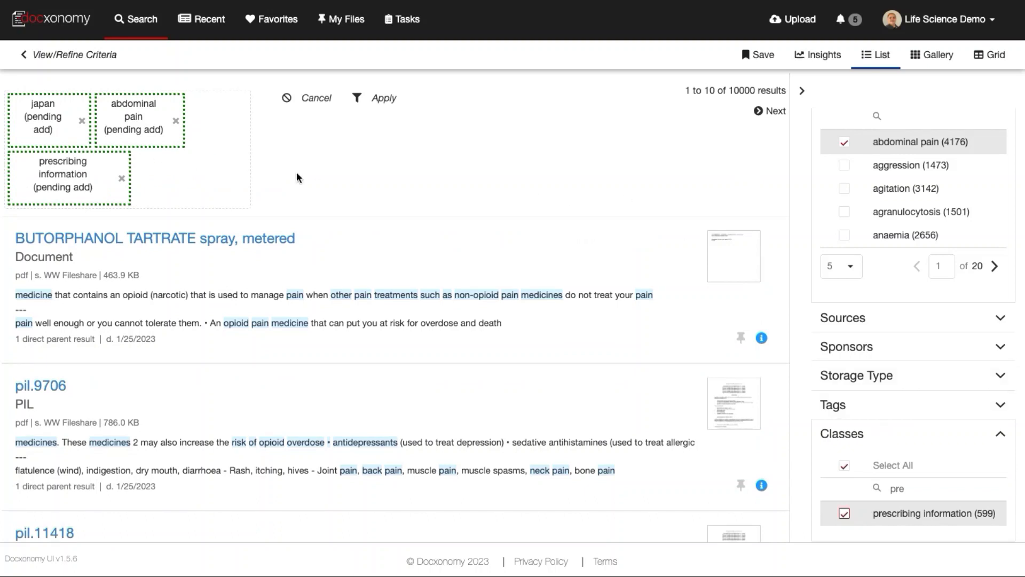
left_click(384, 99)
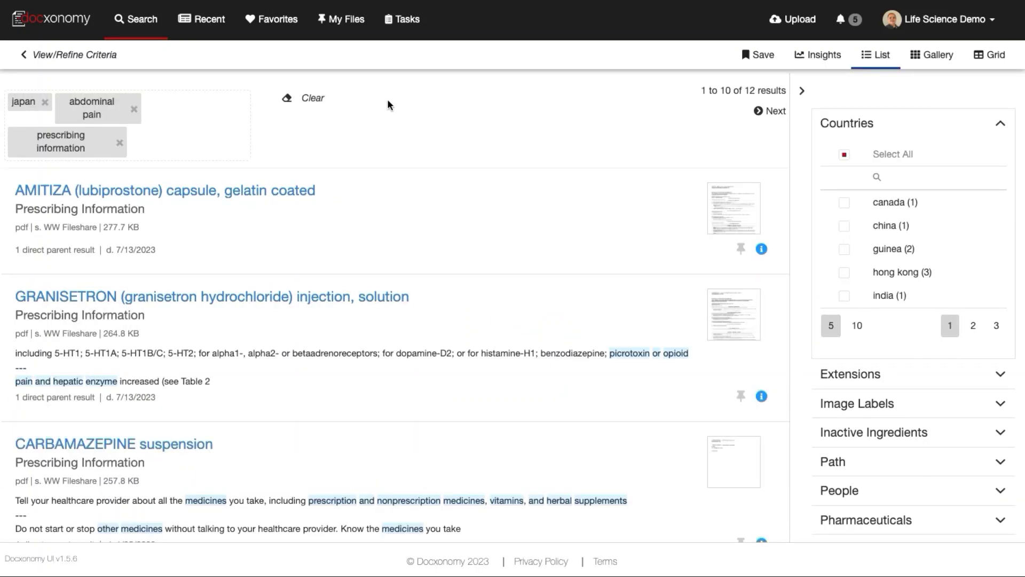
Collapse the Countries, Side Effects and Classes filter groups
left_click(1001, 126)
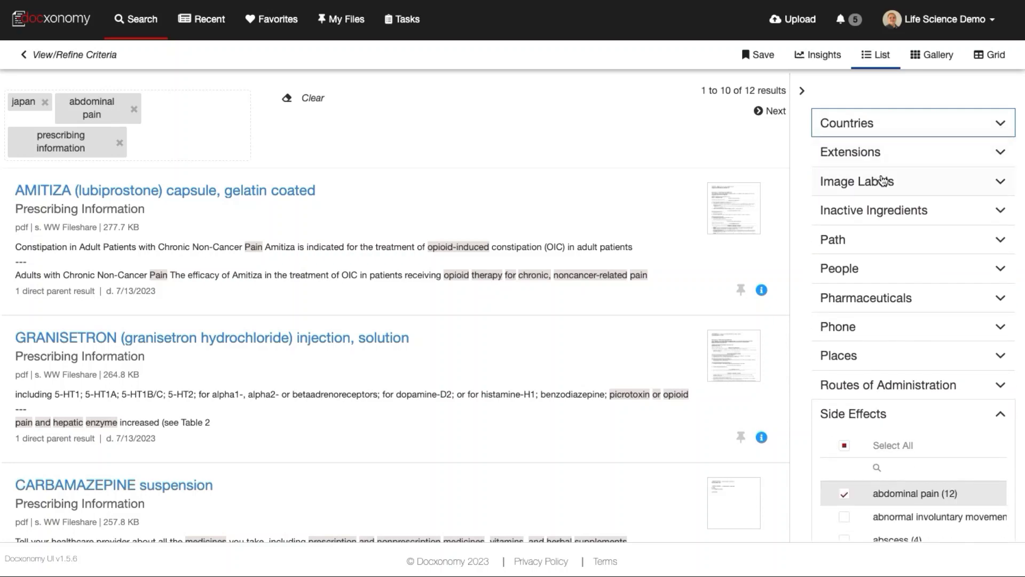
left_click(1002, 416)
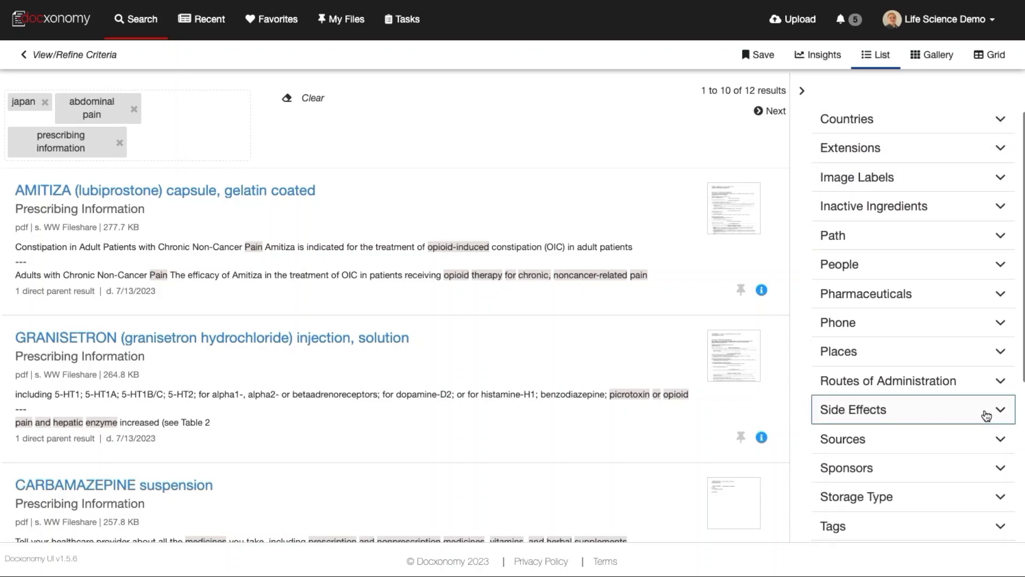
scroll(984, 415, "down", 3)
left_click(1000, 428)
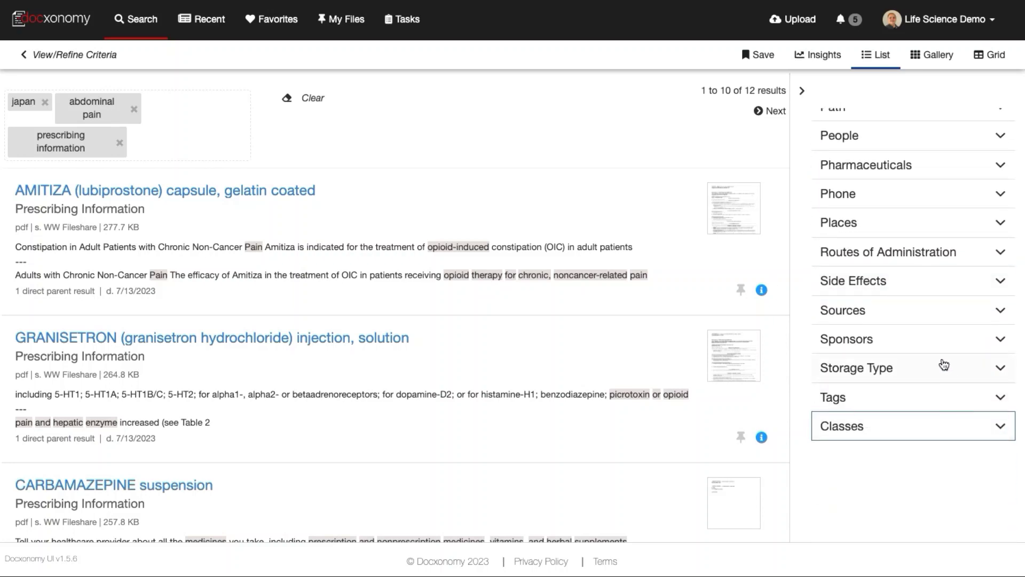
scroll(941, 385, "up", 2)
scroll(940, 385, "up", 3)
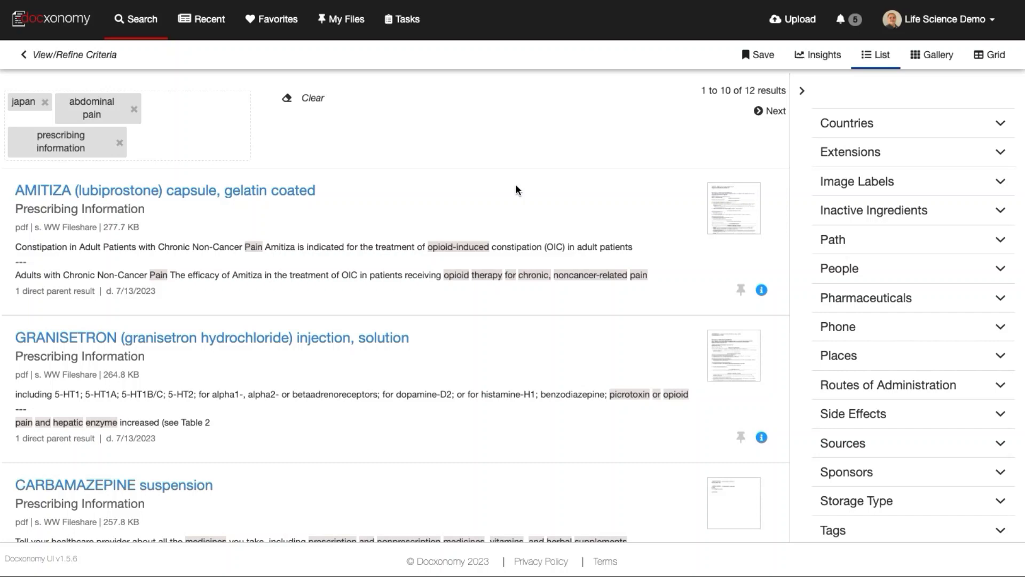
Scroll down the 12 results to Carbamazepine, Eletriptan hydrobromide and Aricept
scroll(503, 207, "down", 3)
scroll(502, 210, "down", 3)
scroll(502, 211, "down", 2)
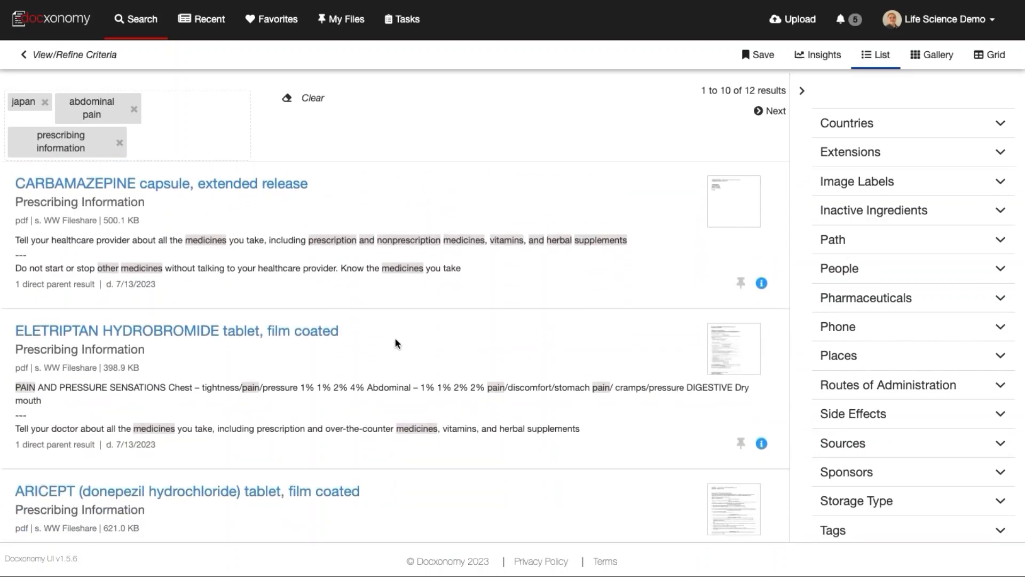
Open the Eletriptan hydrobromide document and highlight its japan mentions
left_click(301, 330)
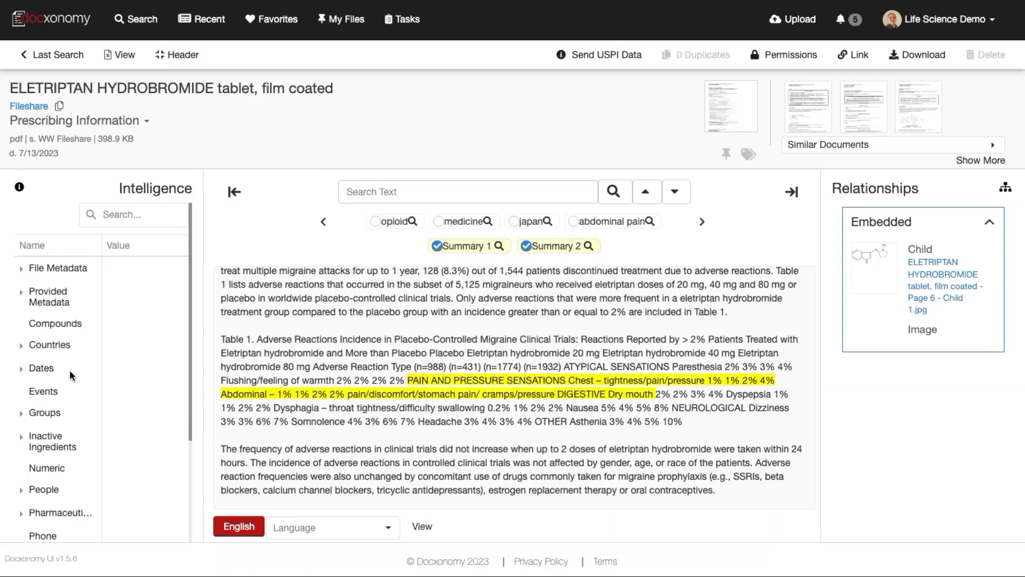
left_click(27, 346)
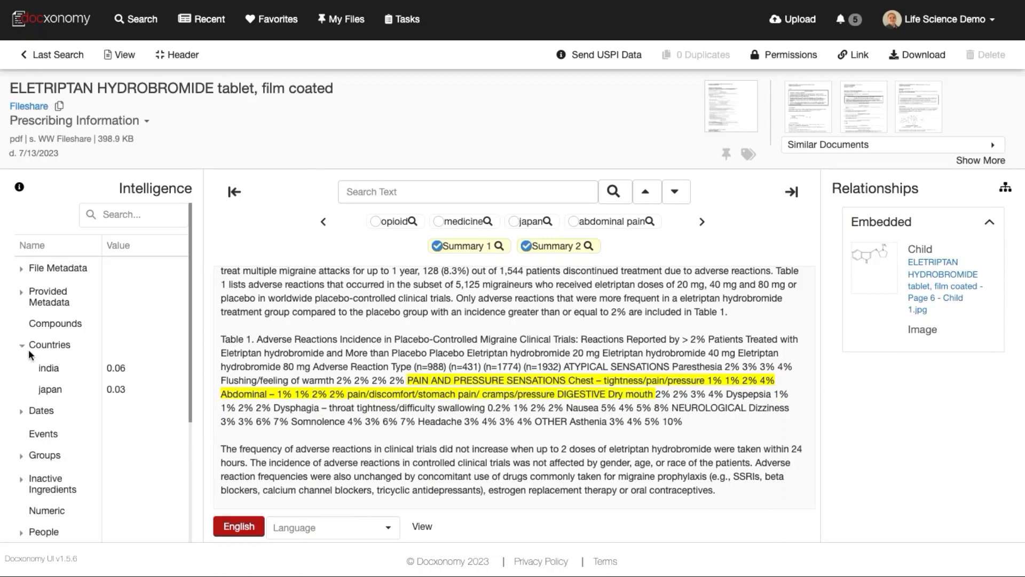
left_click(50, 388)
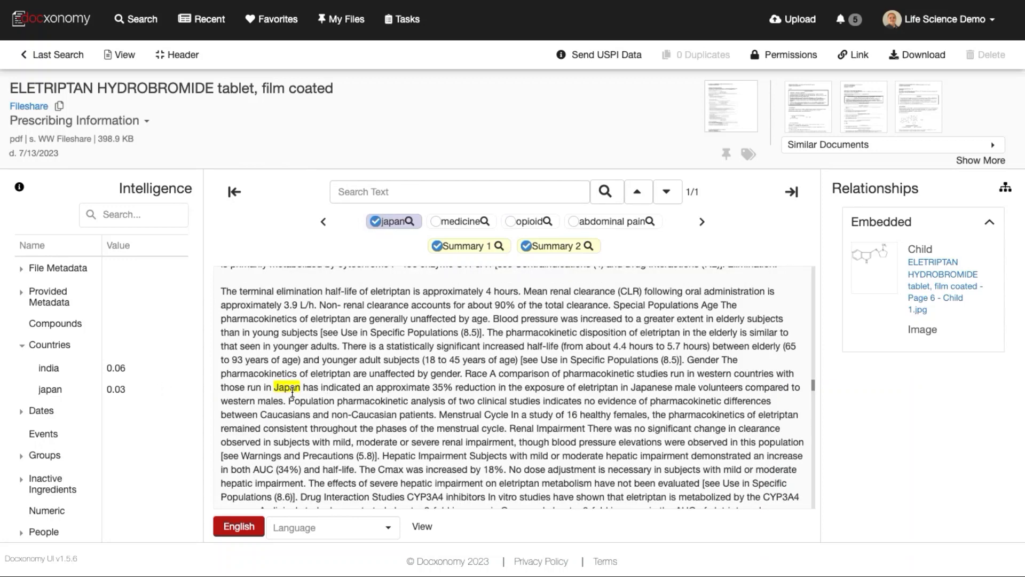
scroll(60, 401, "down", 3)
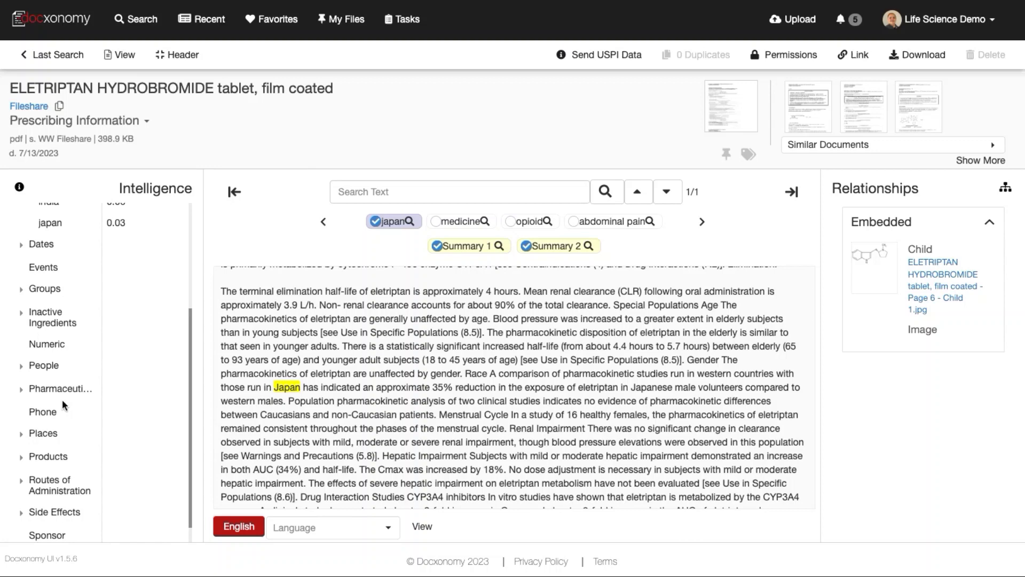
scroll(62, 404, "down", 1)
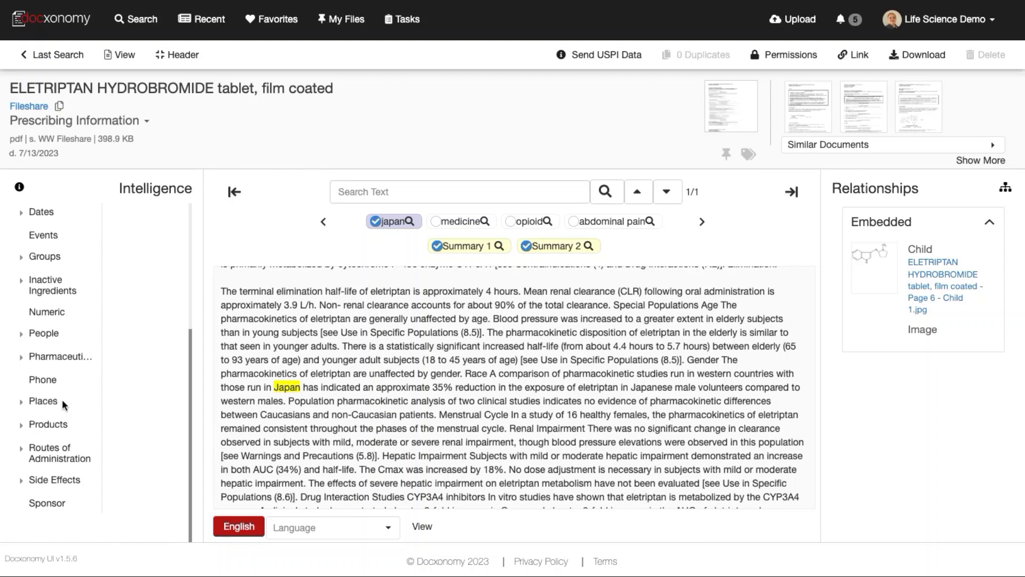
Highlight the abdominal pain passages and show documents similar to this label
left_click(21, 484)
scroll(59, 454, "down", 2)
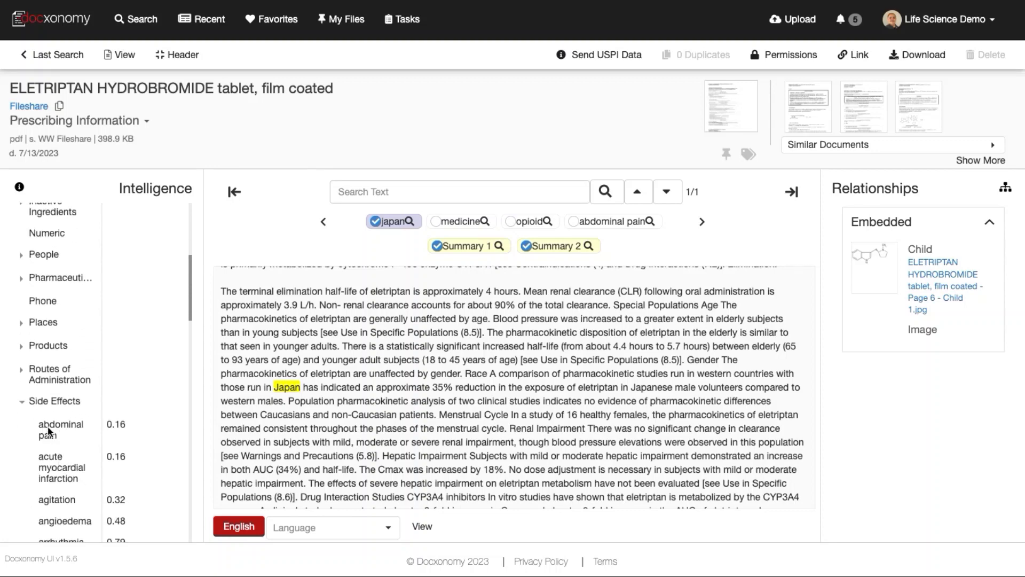
left_click(48, 429)
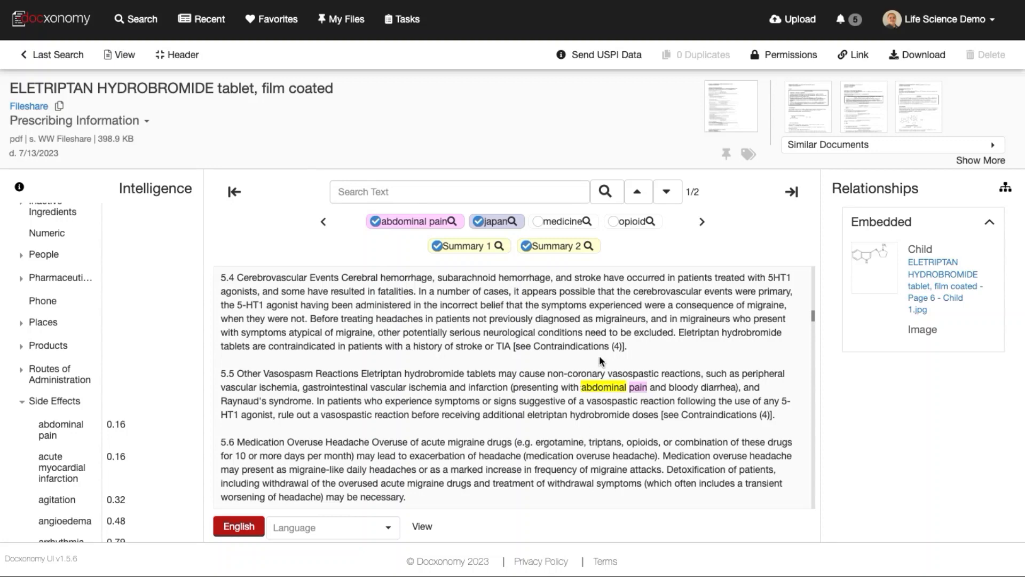
left_click(967, 161)
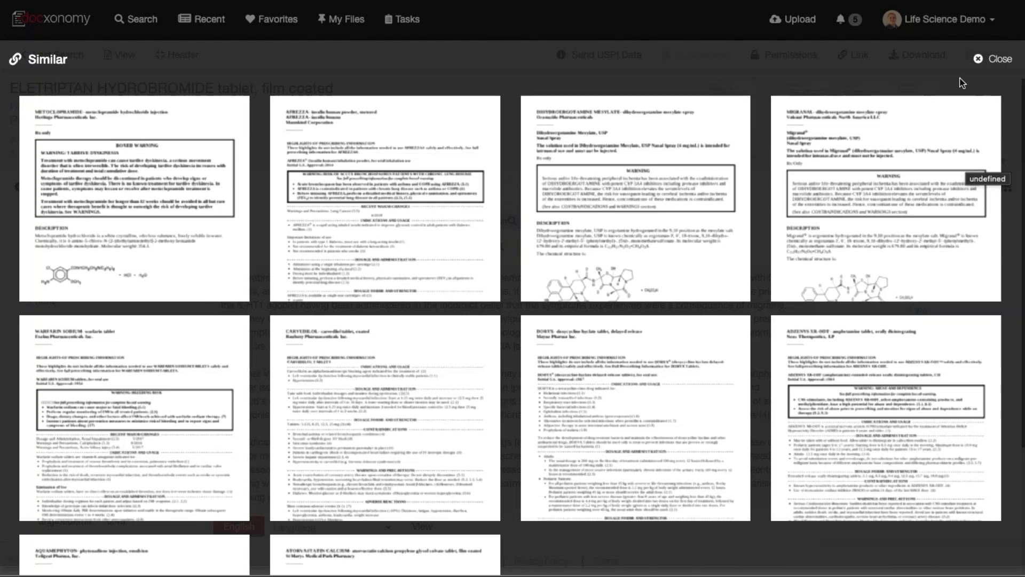
Close the Similar documents overlay to return to the Eletriptan label
left_click(995, 60)
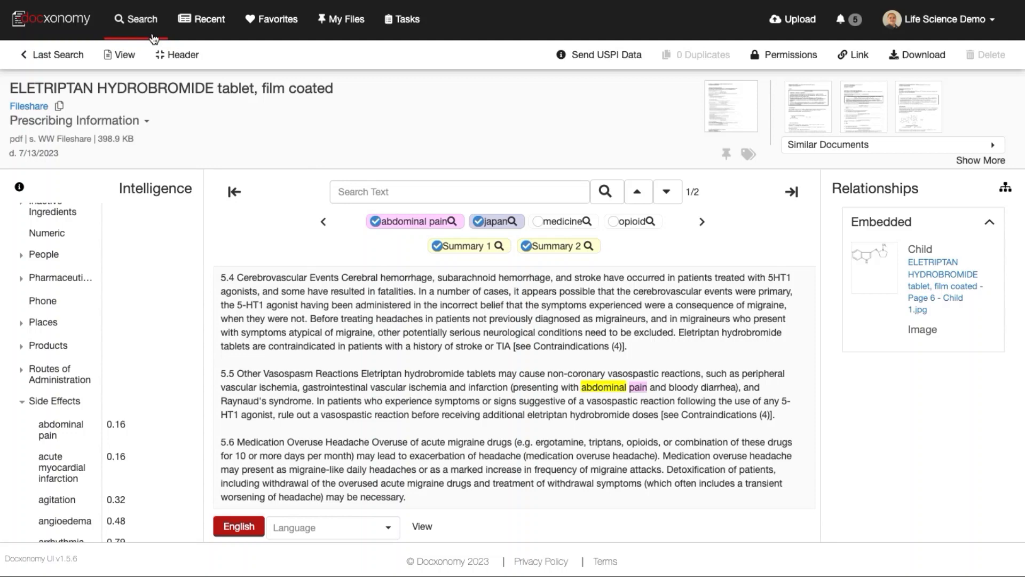
On the search page, expand Advanced Criteria and add a new property condition
left_click(150, 27)
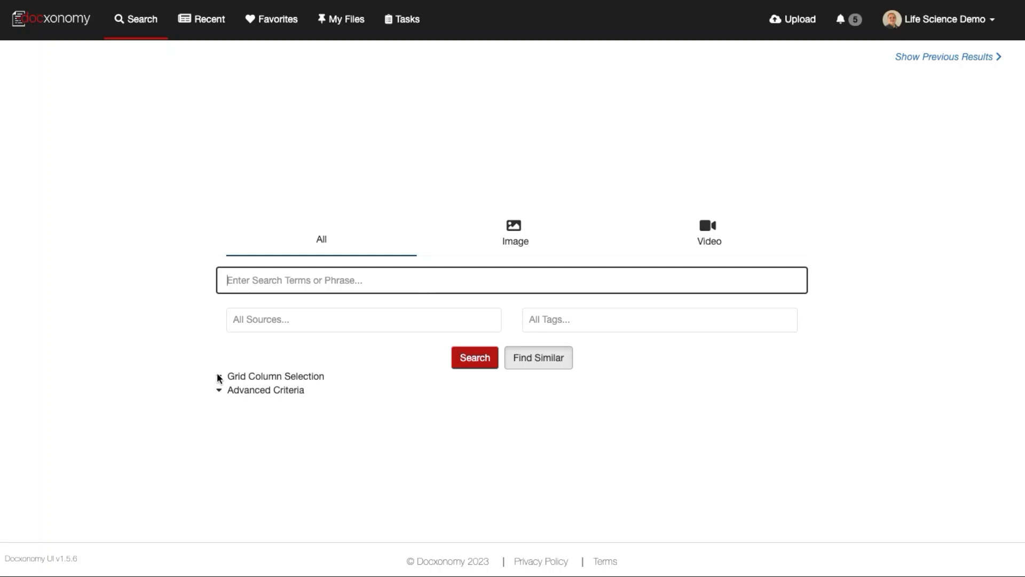
left_click(219, 390)
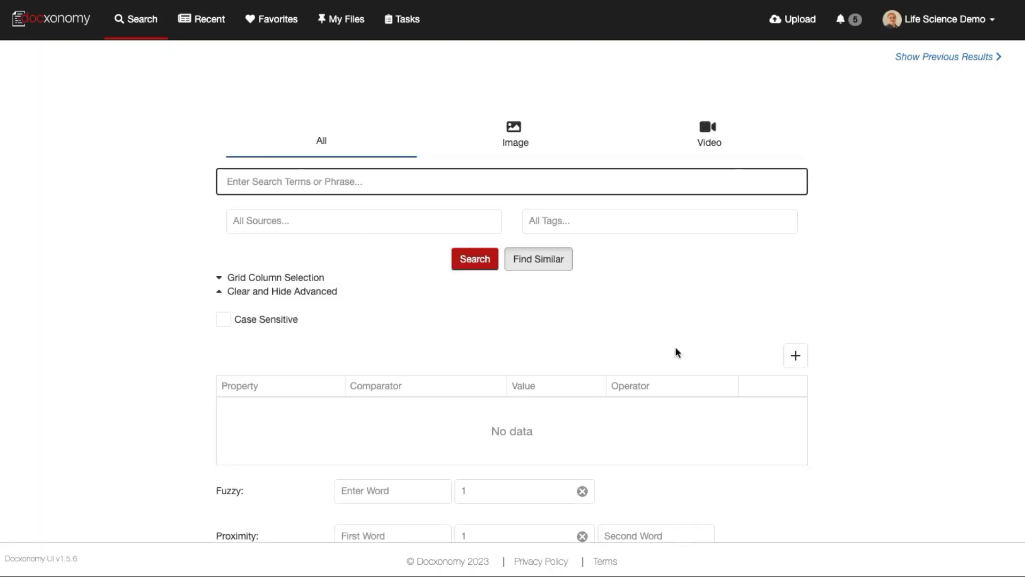
left_click(796, 356)
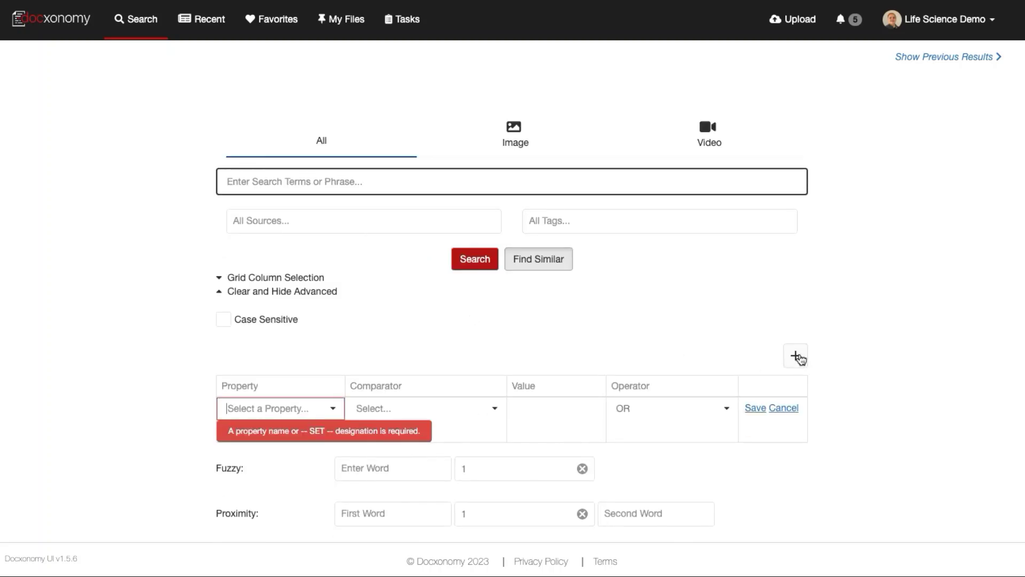
left_click(332, 408)
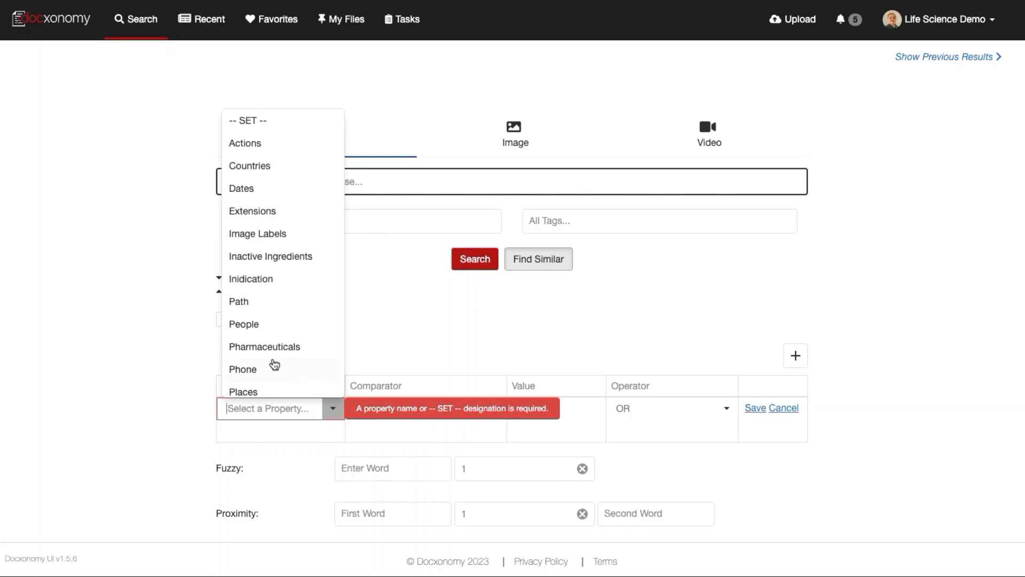
scroll(264, 355, "down", 1)
scroll(266, 354, "down", 2)
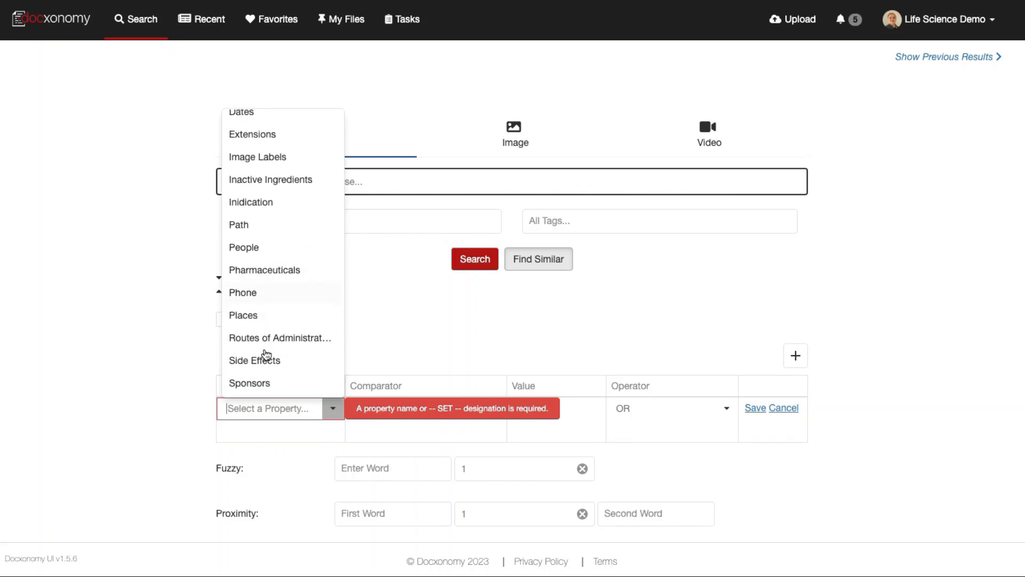
scroll(266, 354, "up", 3)
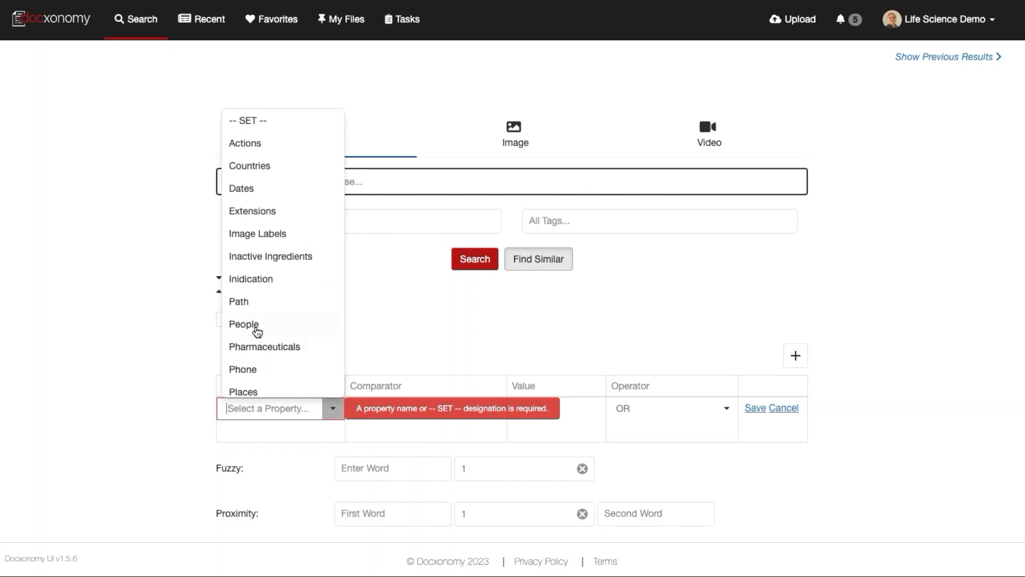
left_click(255, 327)
left_click(491, 409)
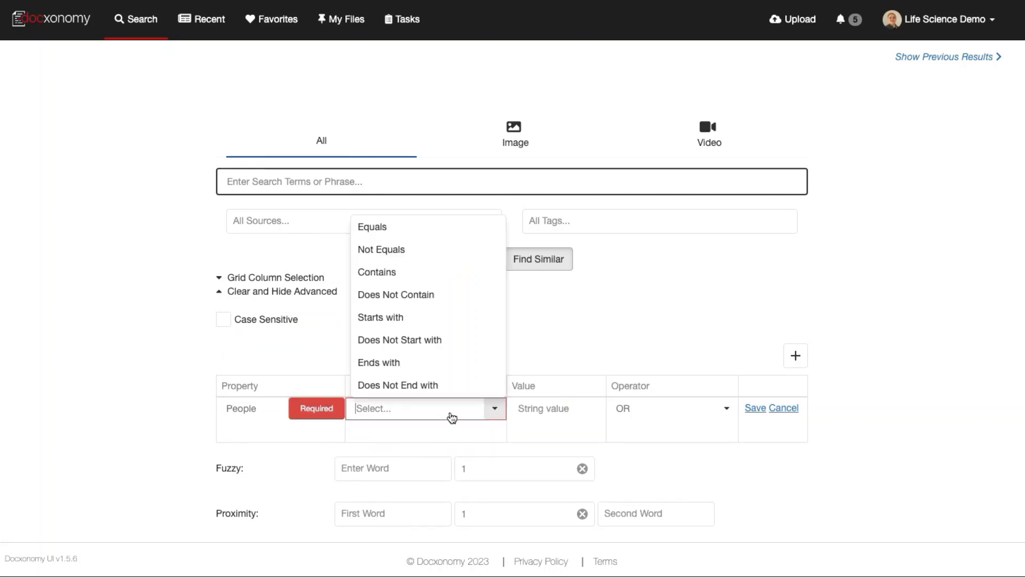
left_click(383, 271)
left_click(557, 410)
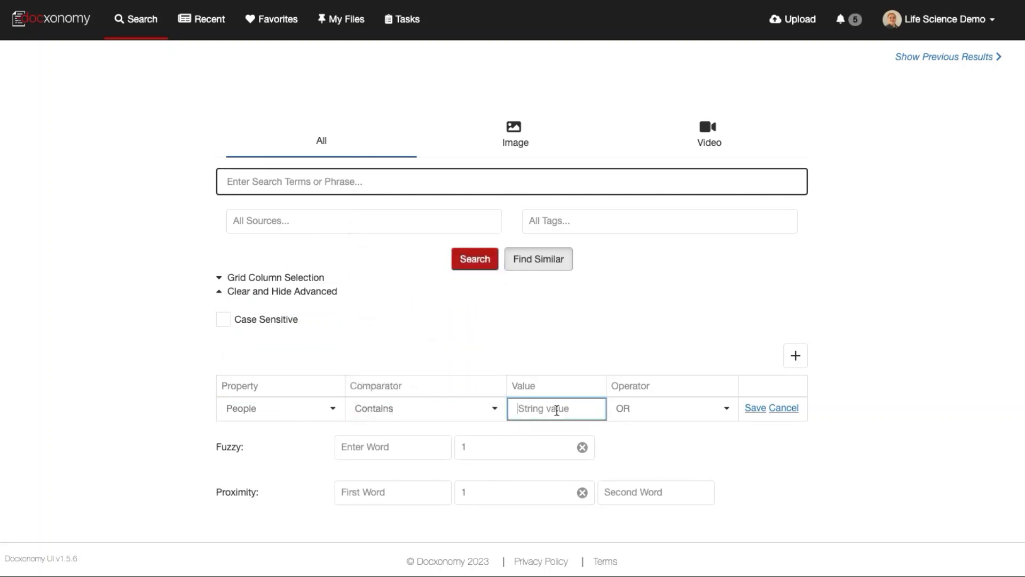
type("evelyn gessler")
left_click(755, 408)
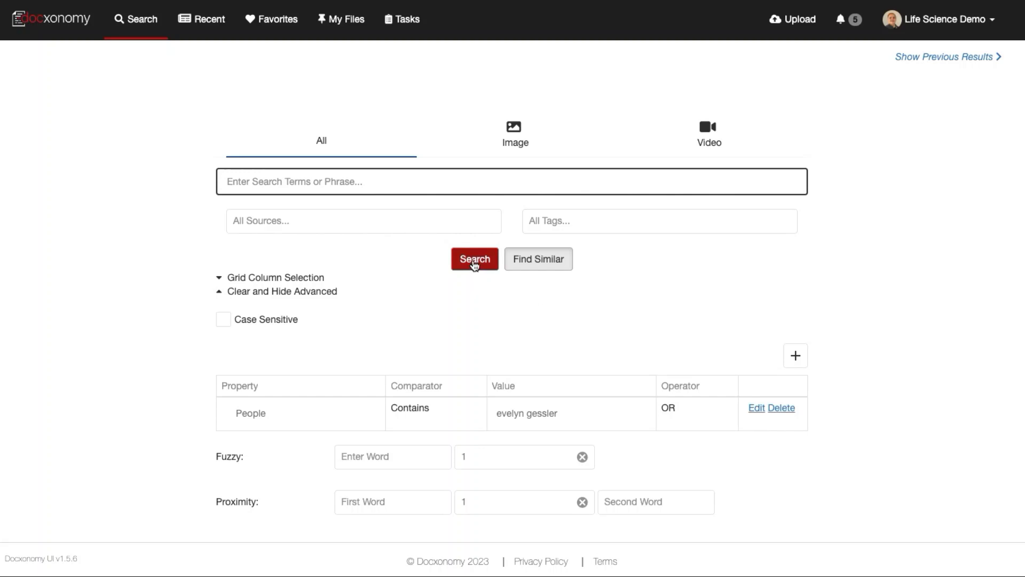
Run the advanced search and open the UCB - Prince_Philippe-NL result
left_click(474, 259)
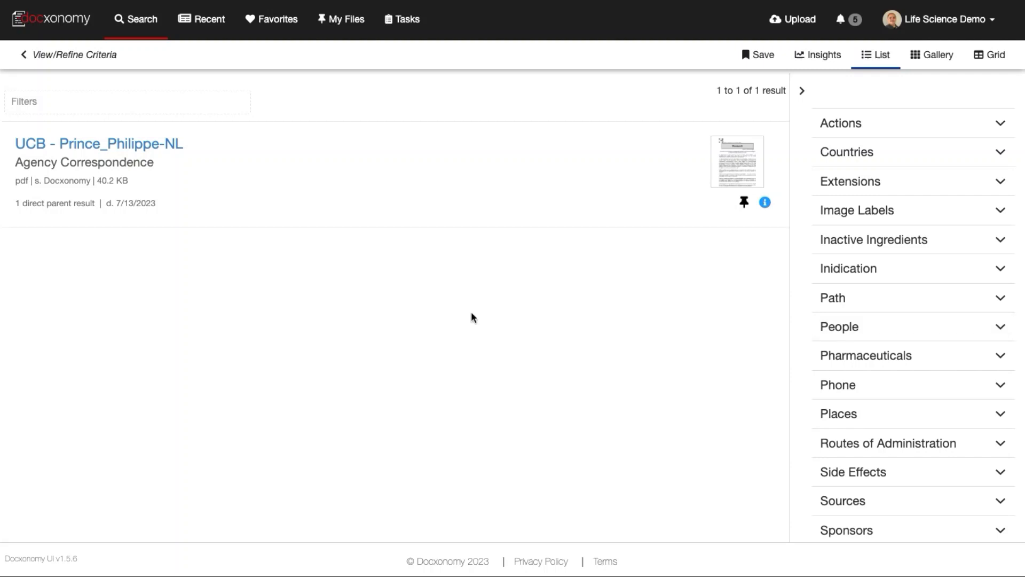
left_click(136, 150)
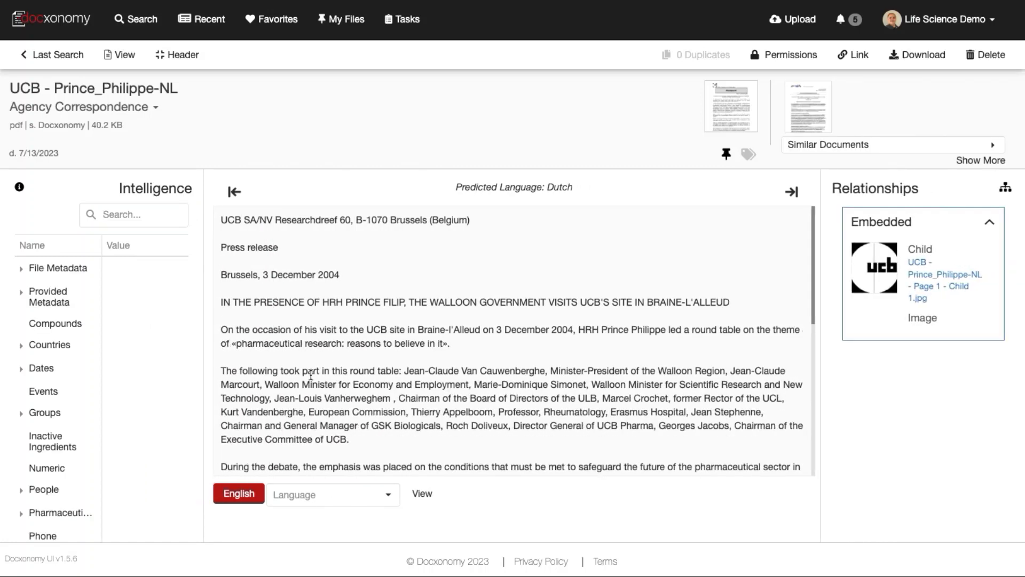
scroll(94, 467, "down", 1)
scroll(94, 467, "down", 2)
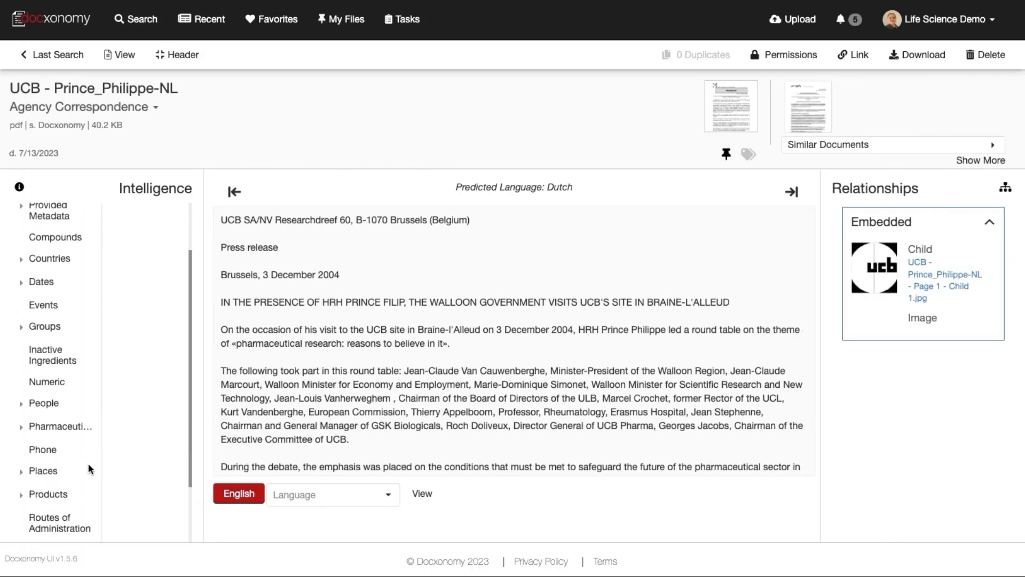
scroll(88, 469, "down", 1)
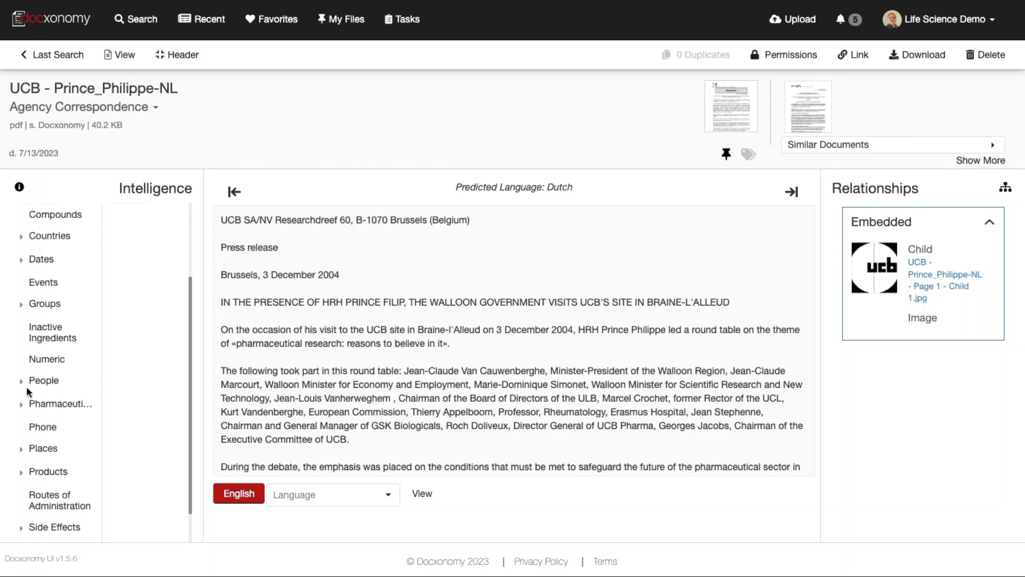
Expand the People list in the document's Intelligence panel
left_click(26, 382)
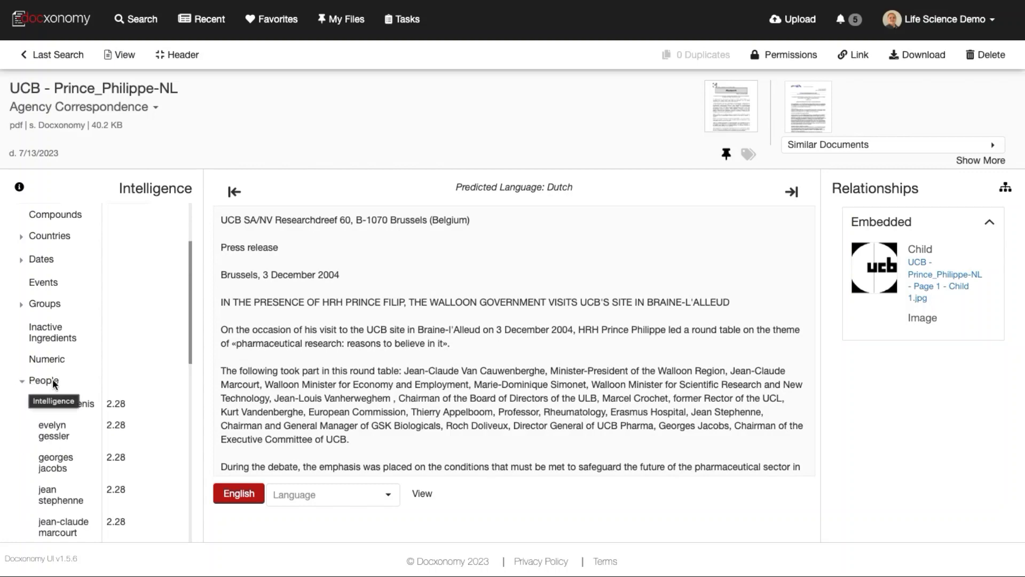
scroll(67, 366, "down", 2)
scroll(70, 351, "down", 2)
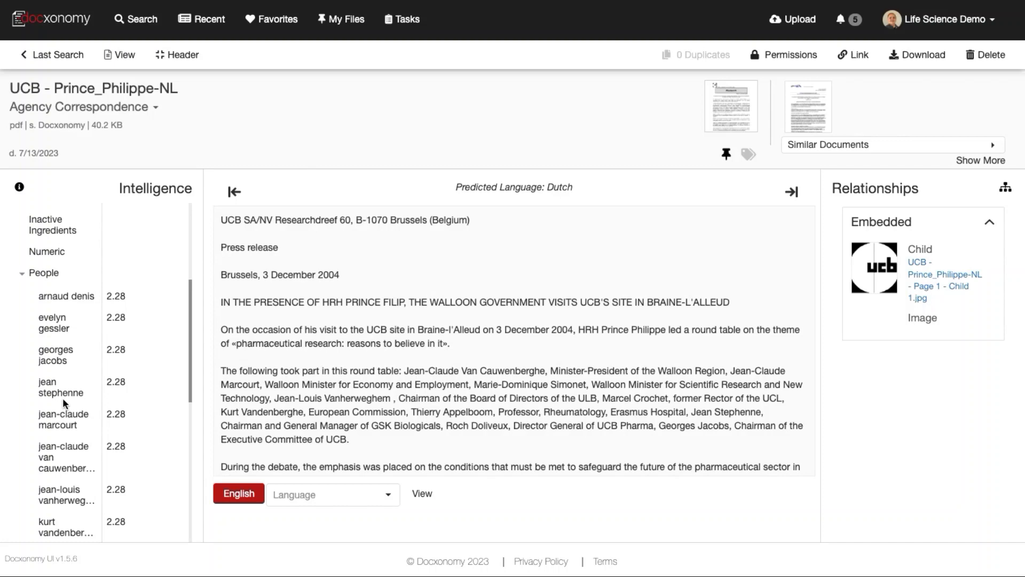
Highlight all detected person names and select the Dutch predicted-language label
left_click(49, 273)
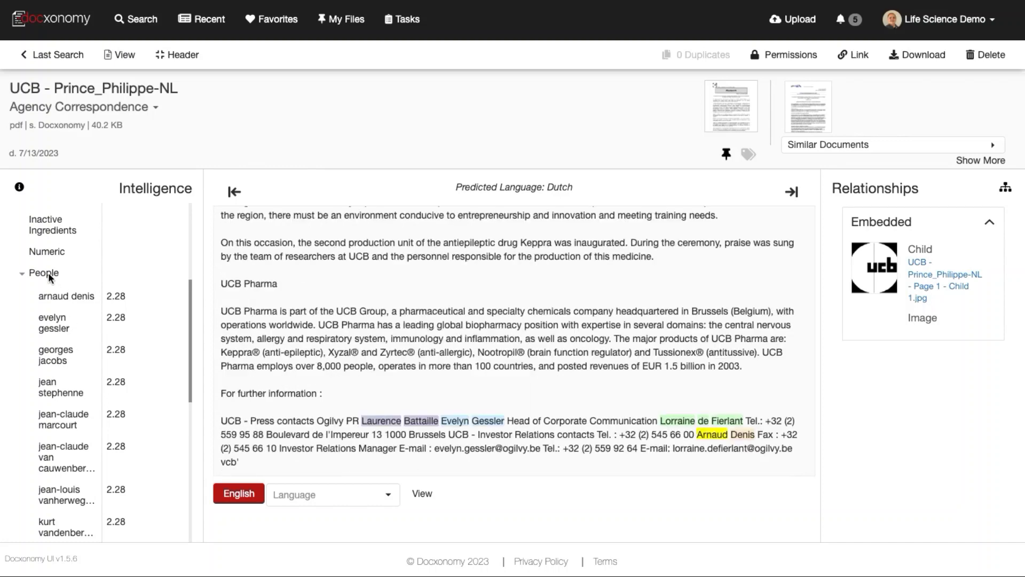
scroll(608, 374, "up", 3)
scroll(608, 373, "up", 2)
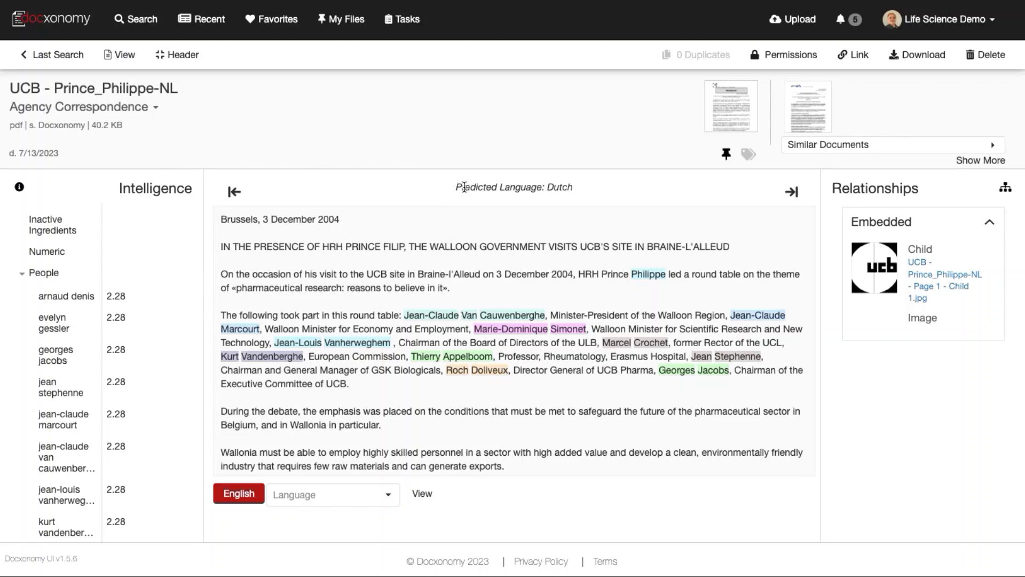
left_click_drag(455, 186, 604, 183)
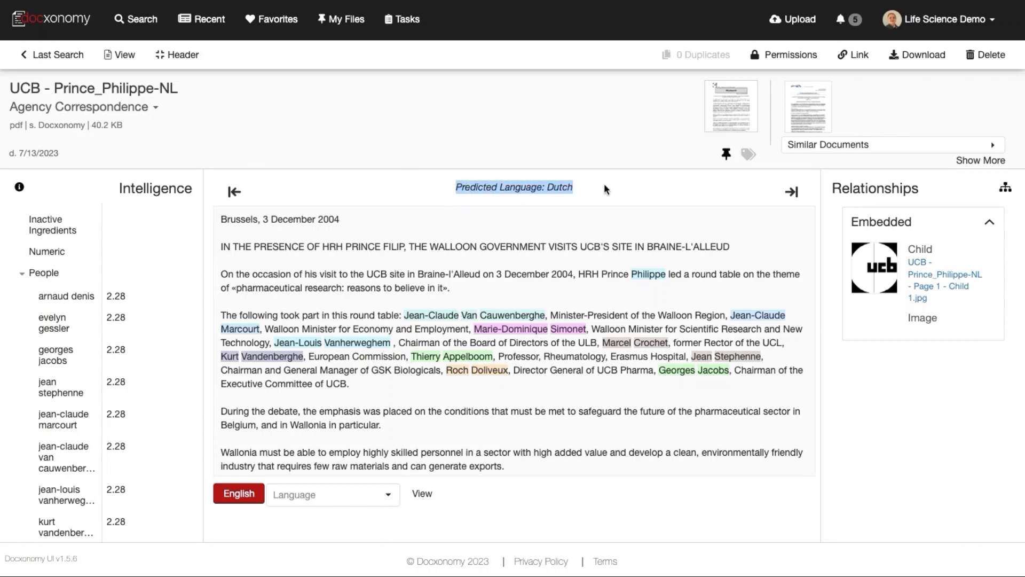
left_click(566, 227)
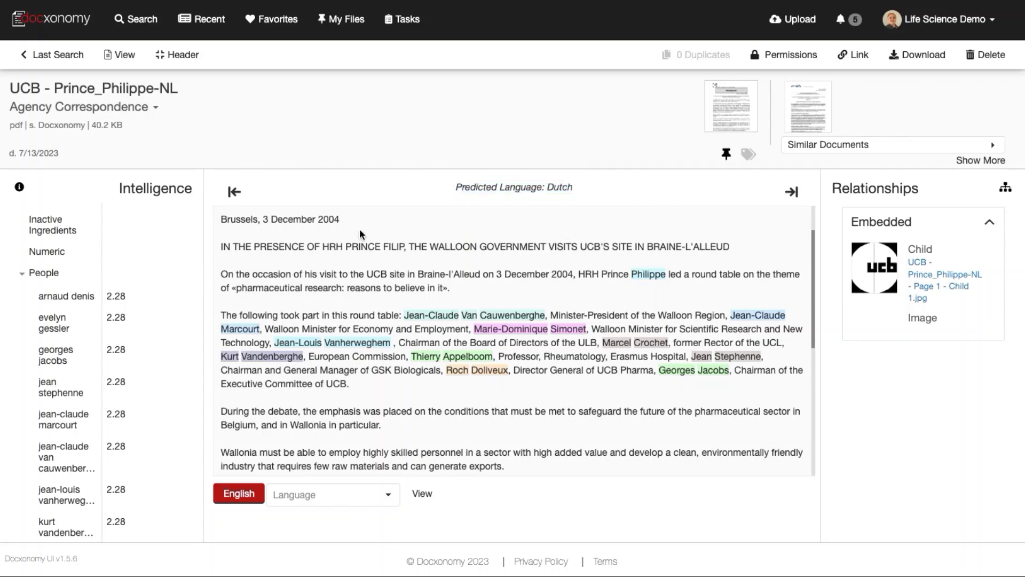
Read through the original Dutch press release PDF in the Viewer, then close it
left_click(128, 55)
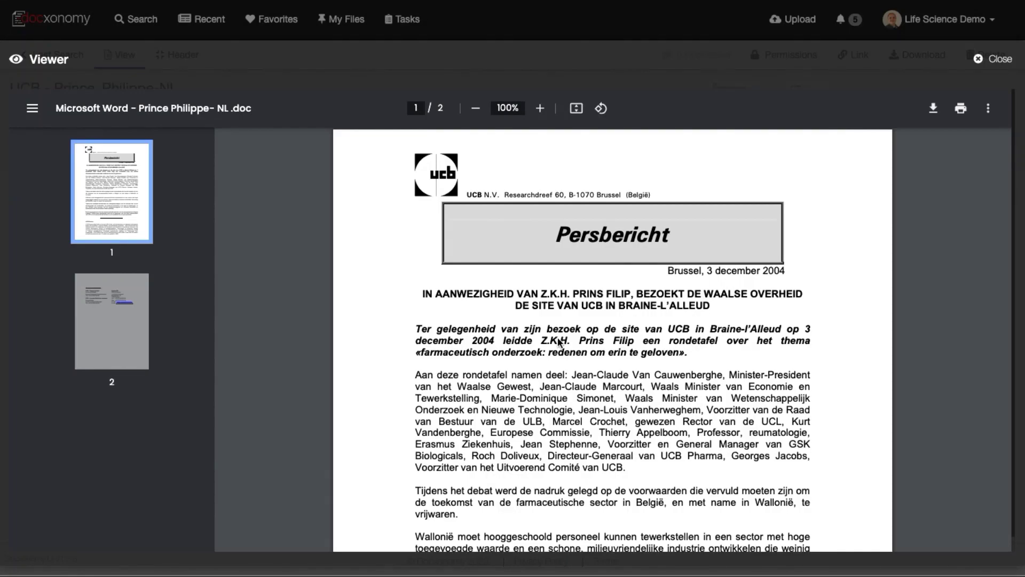
scroll(589, 399, "down", 2)
scroll(589, 399, "down", 1)
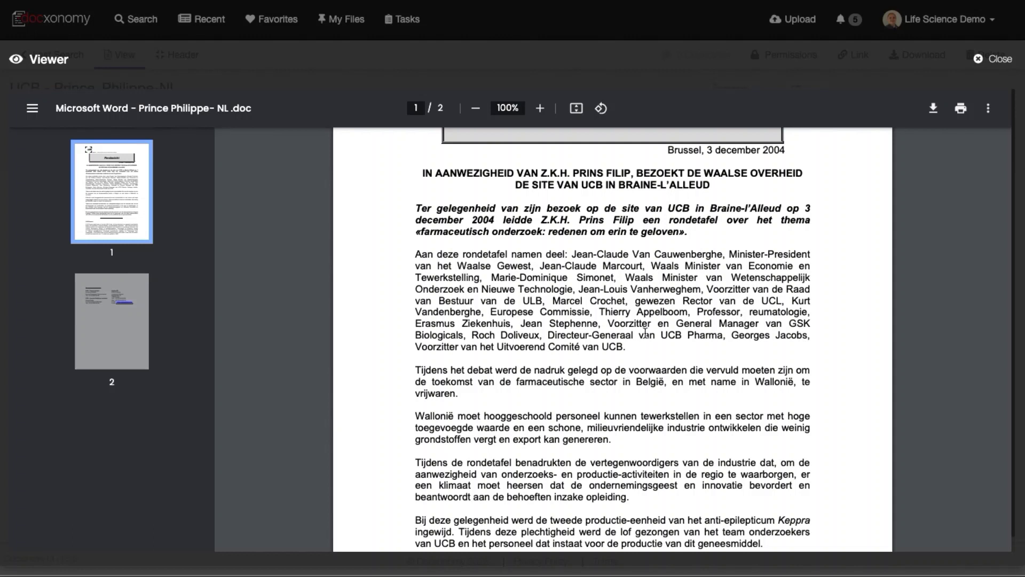
left_click(991, 59)
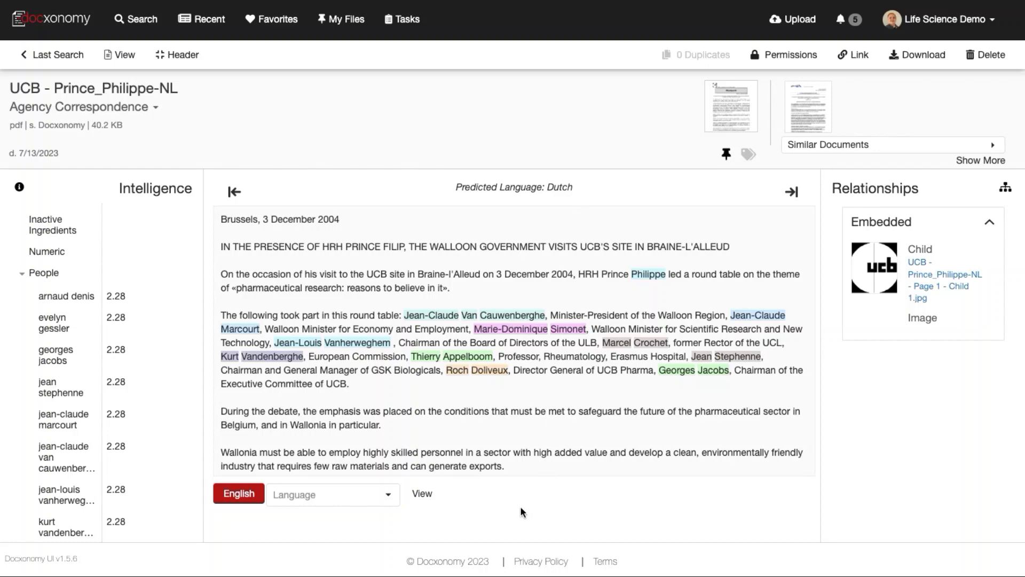
Show the press release translated into Japanese, then go to an empty search page
left_click(388, 495)
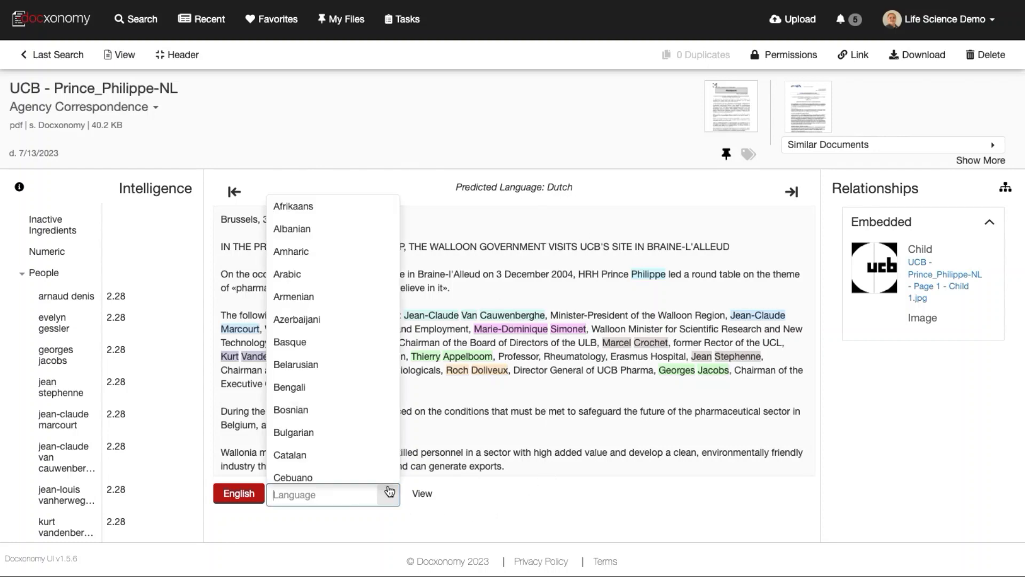
scroll(361, 458, "down", 5)
scroll(361, 458, "down", 3)
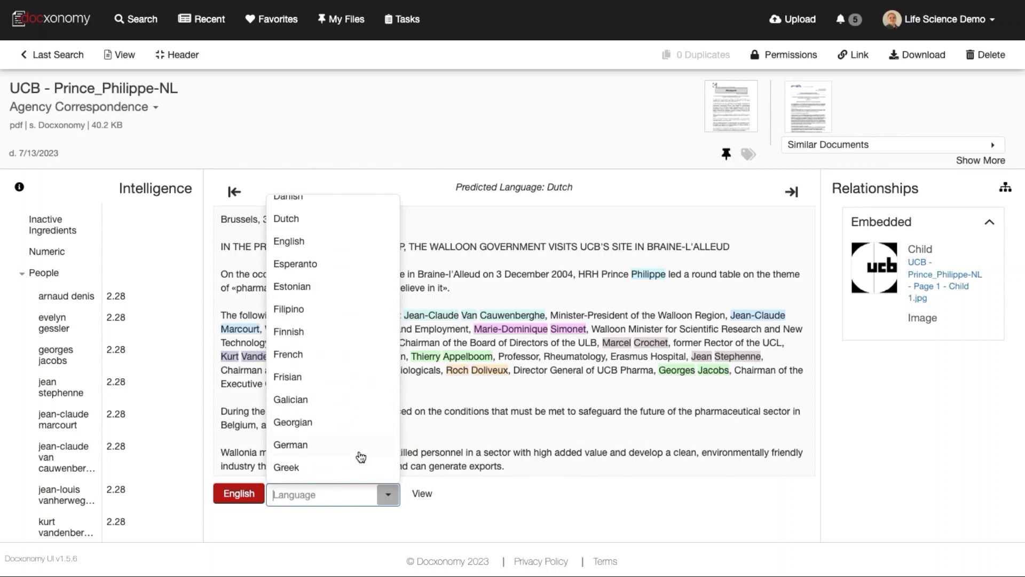
scroll(362, 457, "down", 3)
scroll(361, 457, "down", 3)
scroll(361, 457, "down", 2)
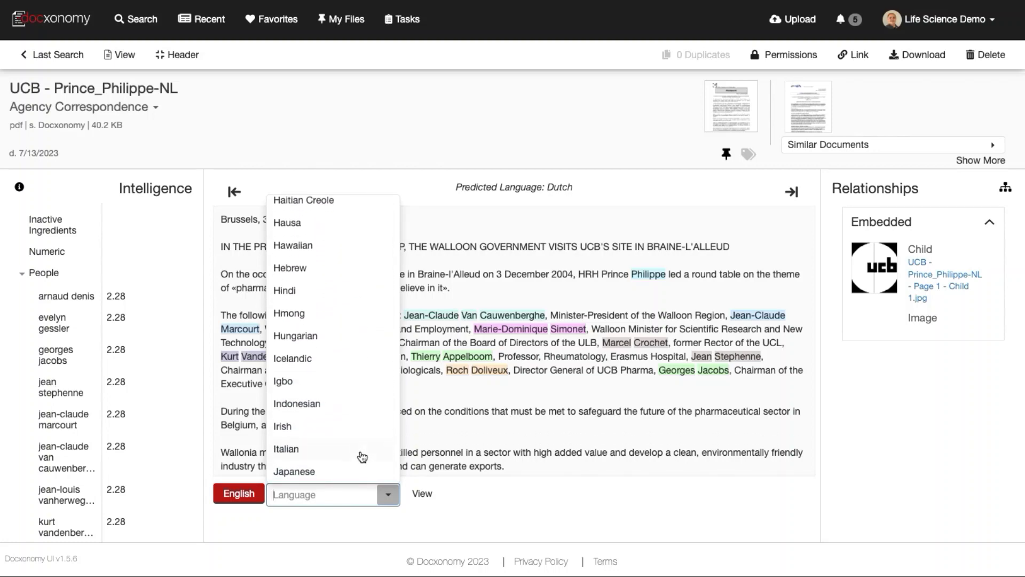
scroll(361, 457, "down", 3)
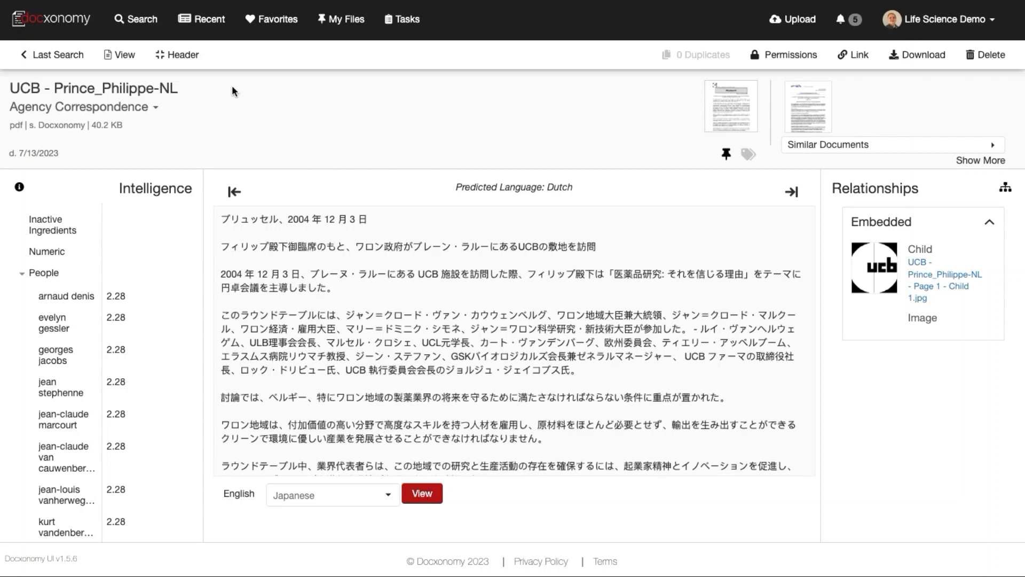
left_click(156, 31)
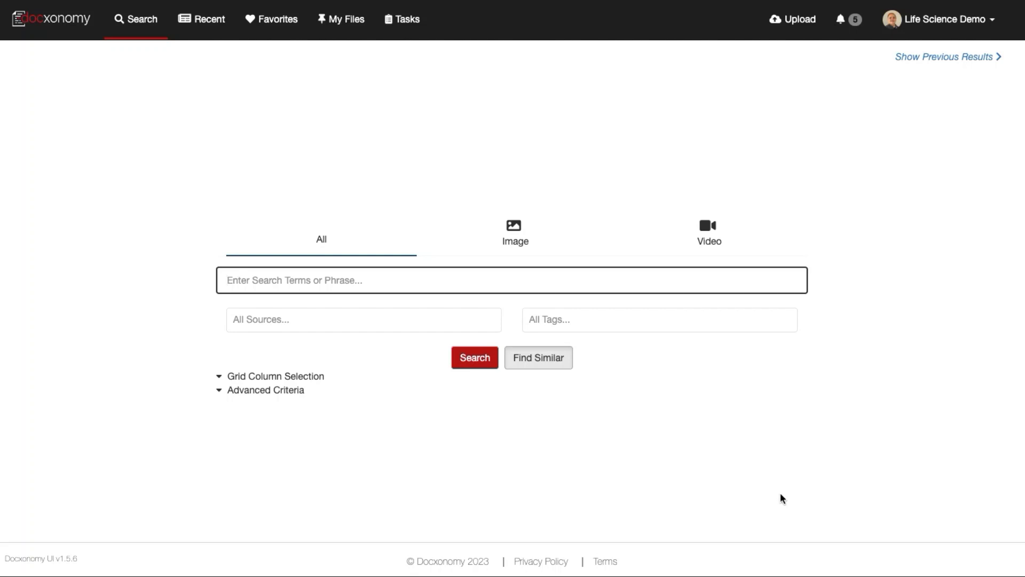
Run an Image search for "Baseball Game" to list the 21 baseball pictures
left_click(514, 226)
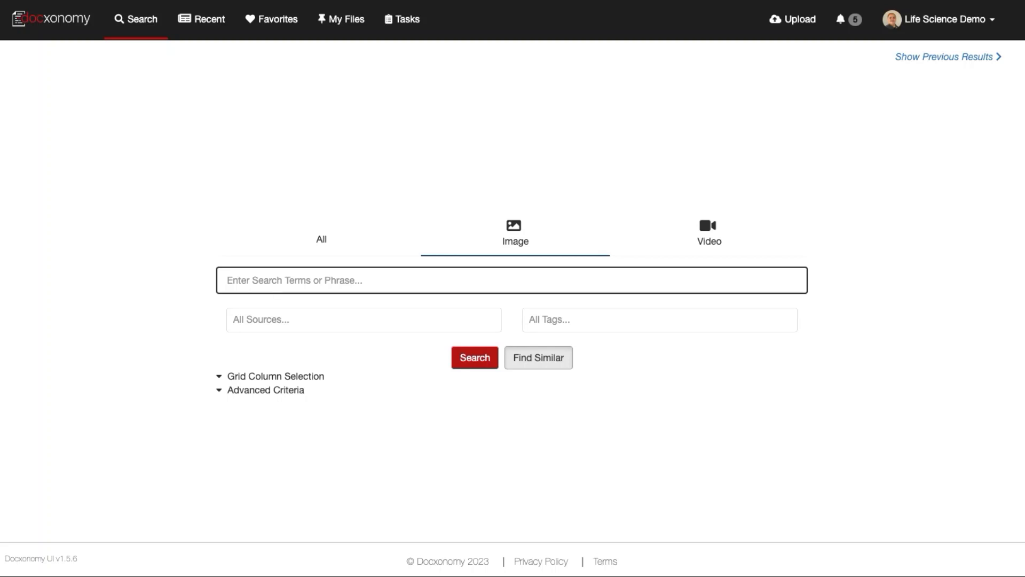
left_click(327, 274)
type("\"Baseball Game\"")
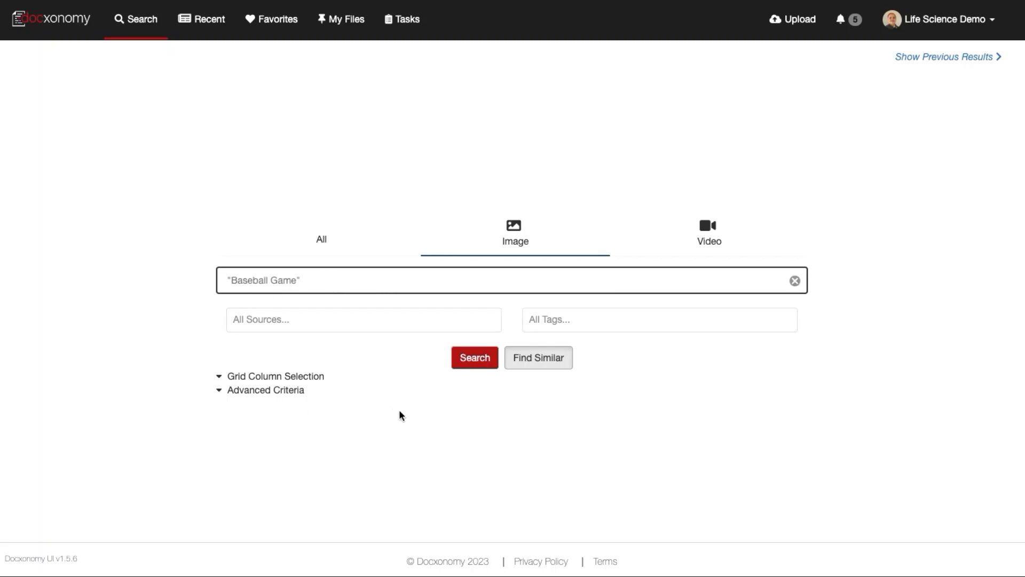
left_click(471, 367)
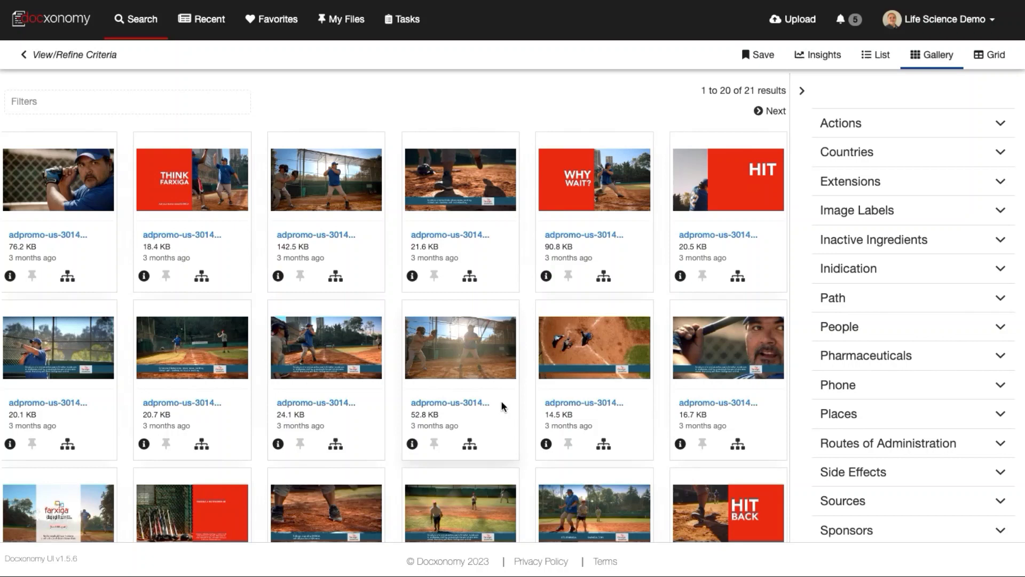
mouse_move(57, 347)
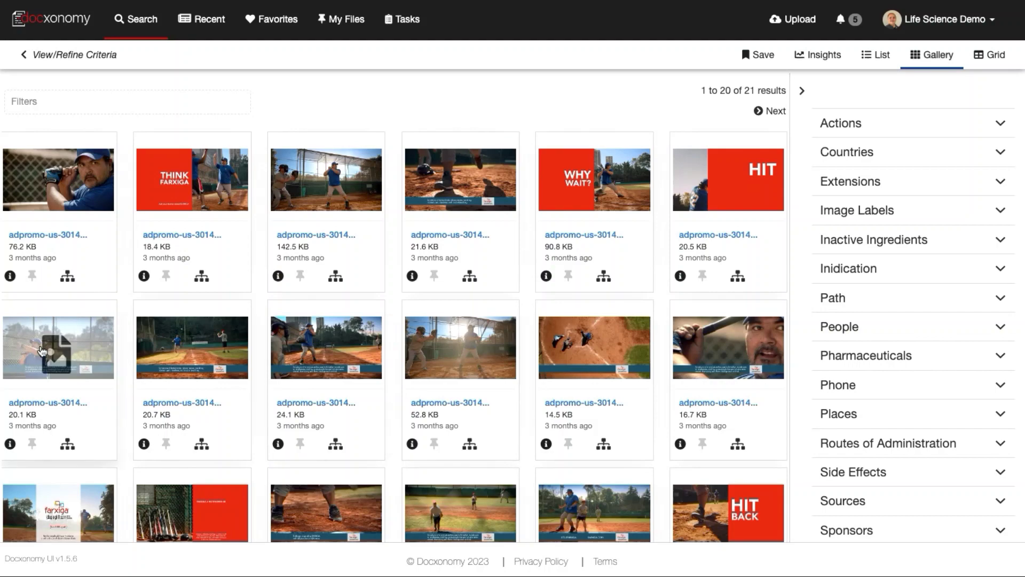
Open the adpromo-us-30147 Frame image00027 result and view its recognised text
left_click(64, 350)
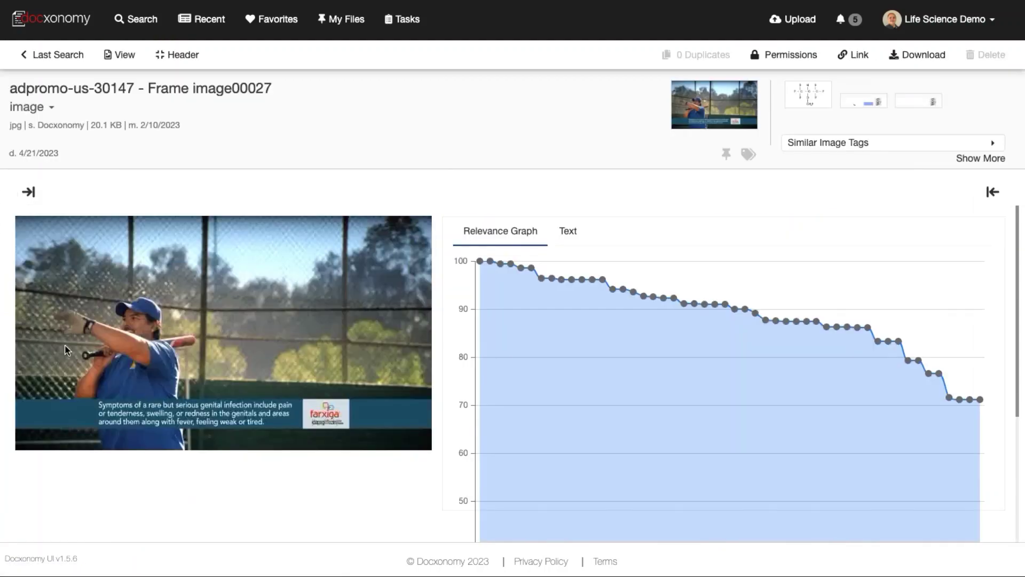
scroll(603, 426, "down", 3)
scroll(619, 426, "down", 2)
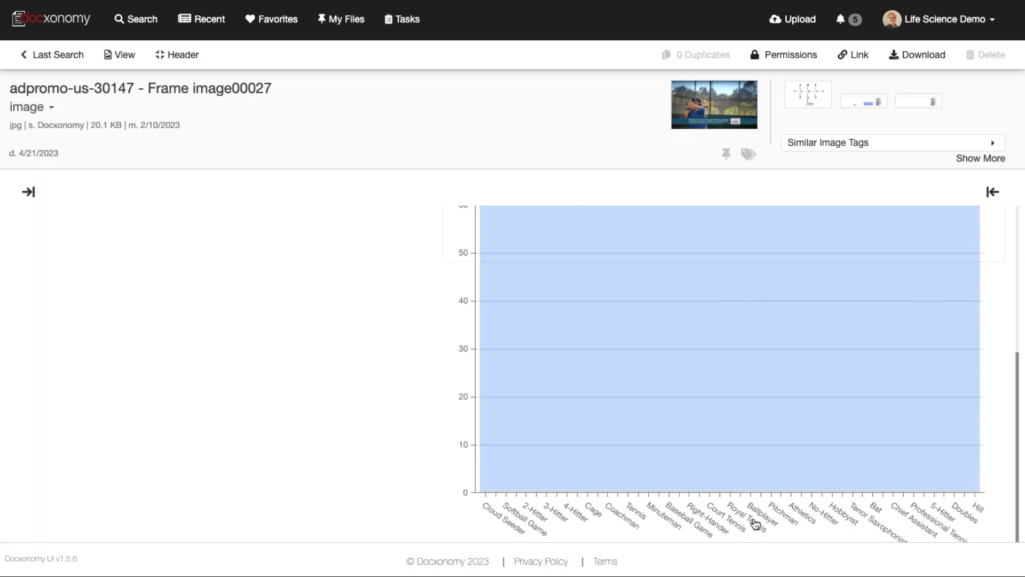
scroll(756, 523, "up", 5)
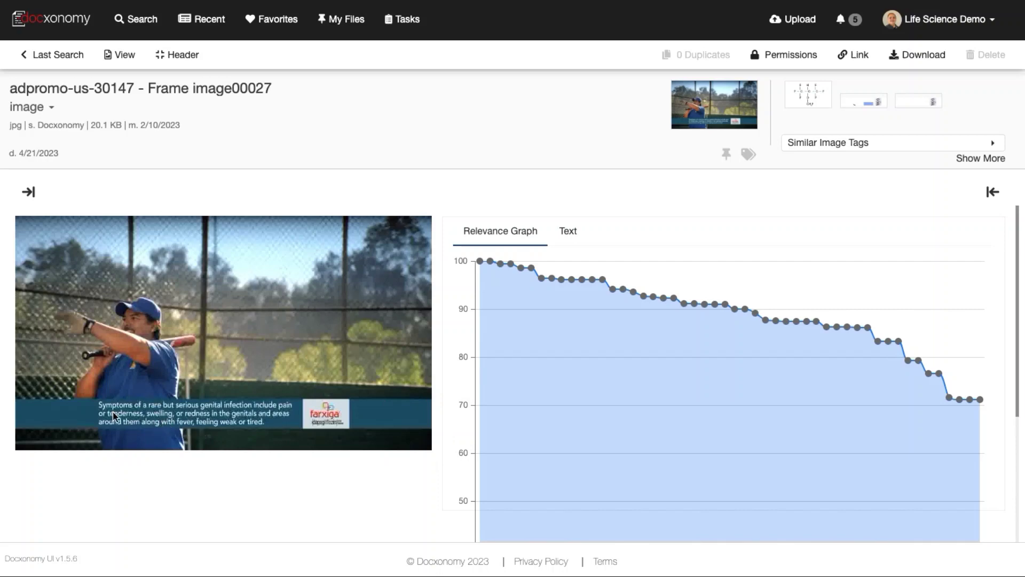
left_click(570, 233)
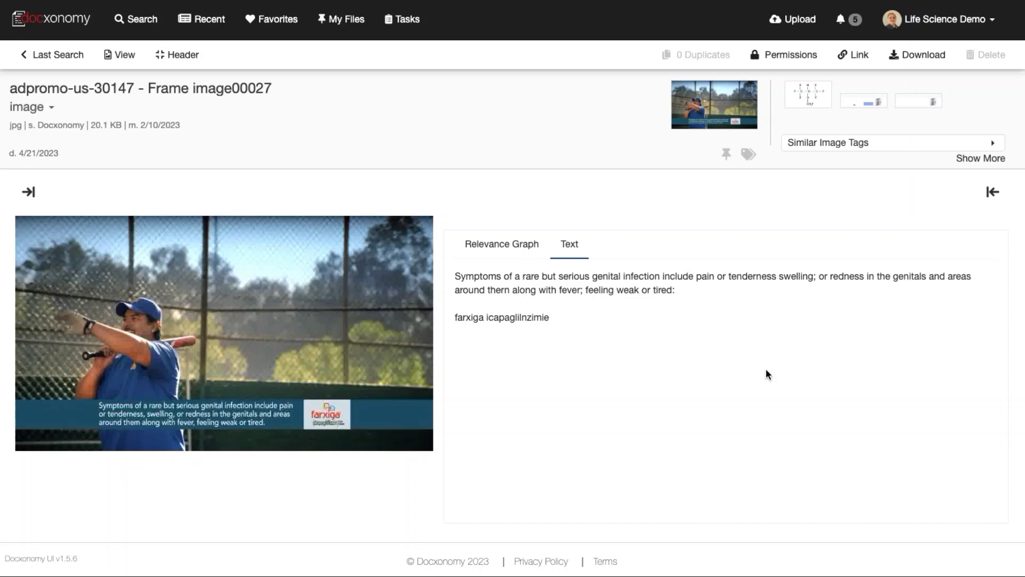
Start a new search for "sudden kidney problems" restricted to videos
left_click(140, 19)
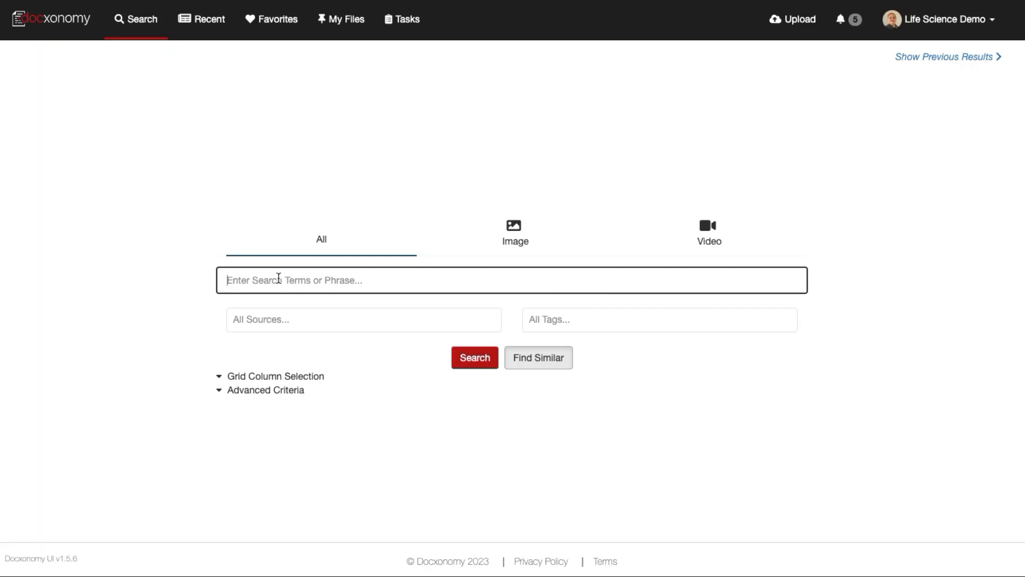
type("\"sudden kidney problems\"")
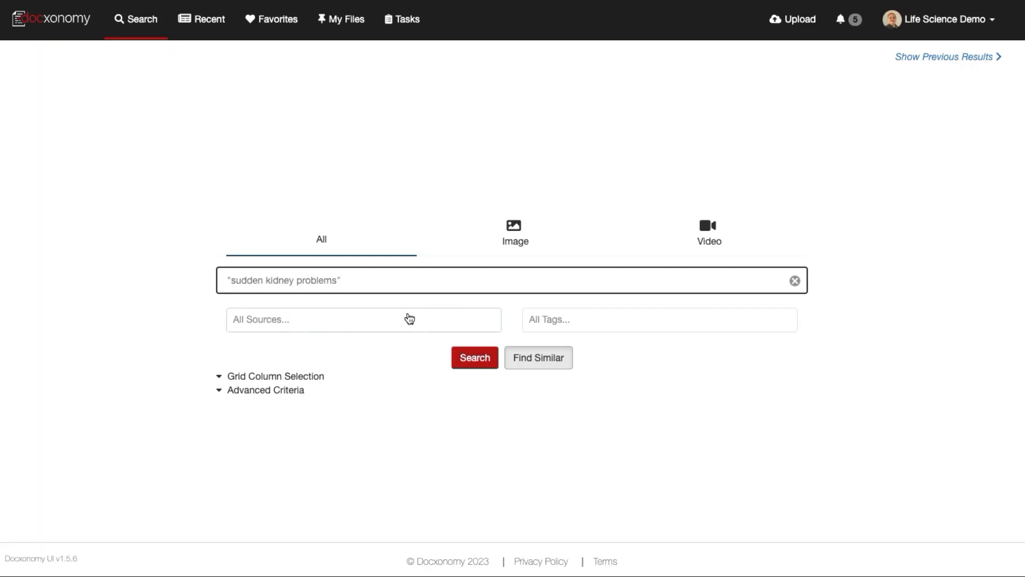
left_click(659, 225)
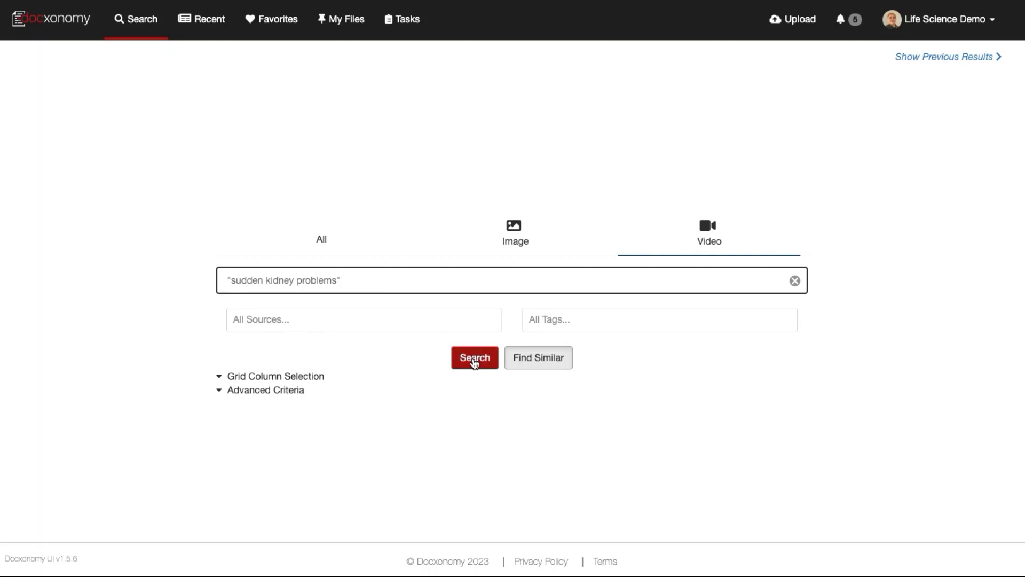
Run the "sudden kidney problems" video search to reach the adpromo-us-30147 transcript match
left_click(473, 363)
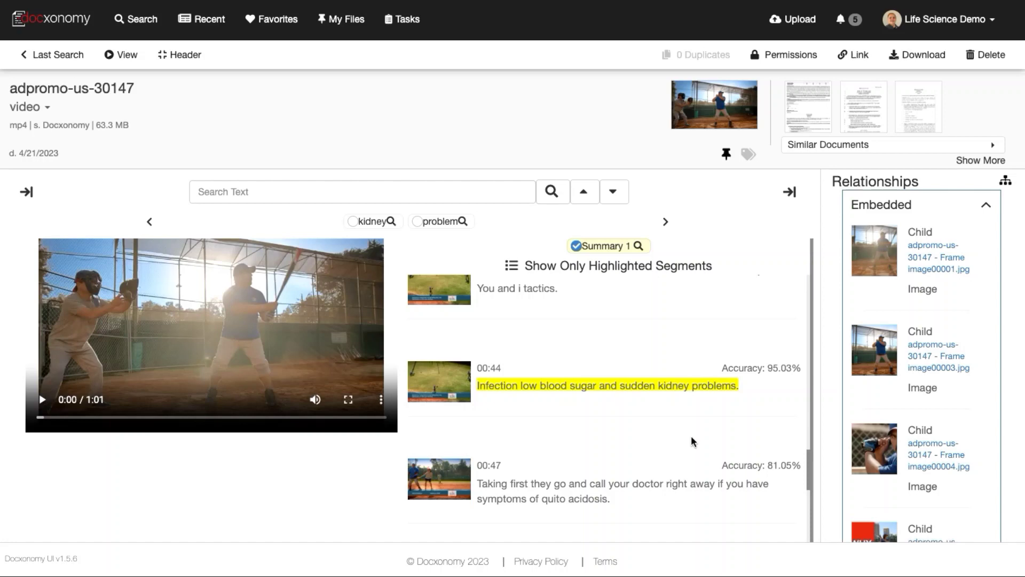
Play the adpromo-us-30147 video from the 00:44 transcript line and pause at 0:46
left_click(442, 385)
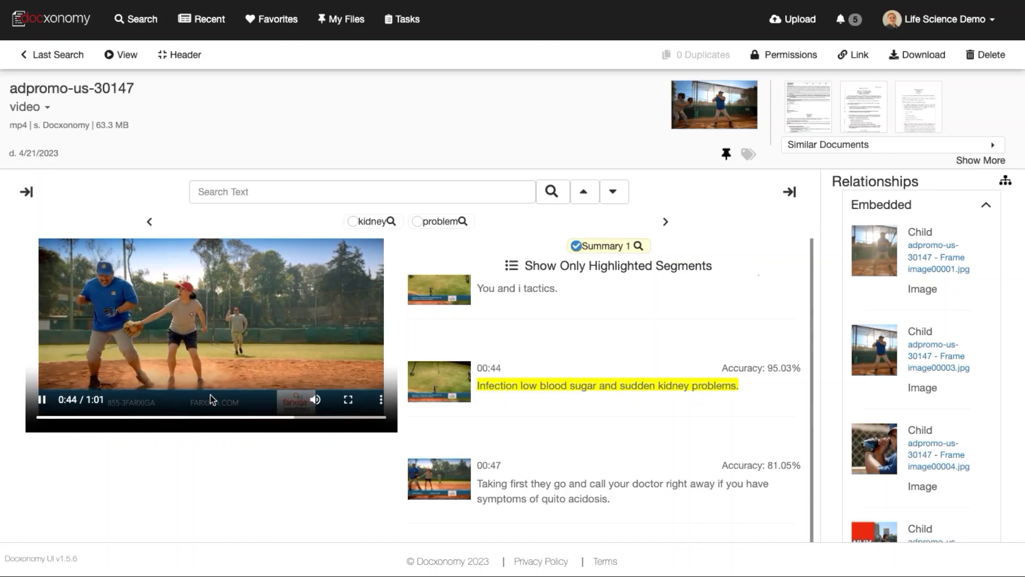
left_click(43, 400)
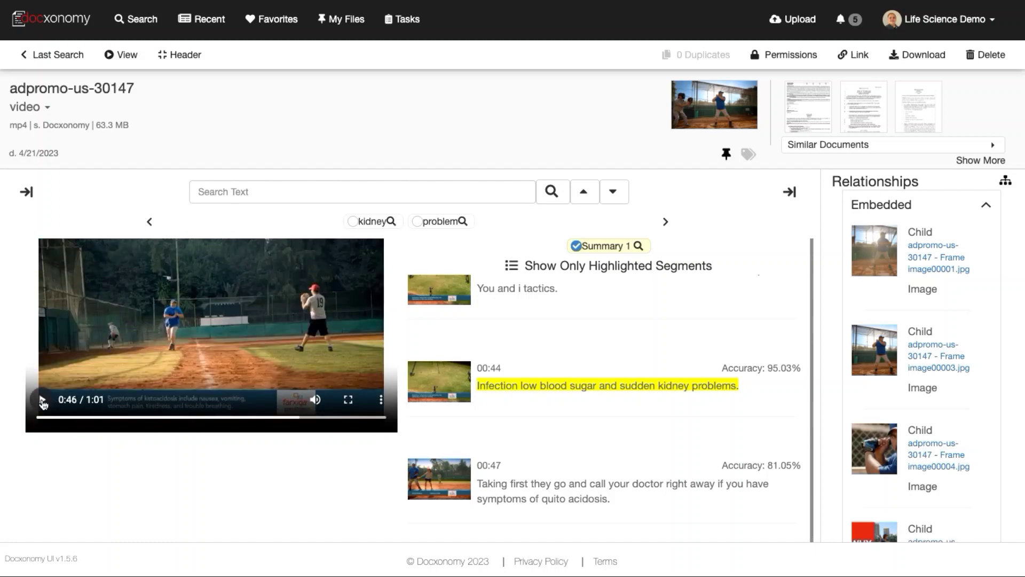